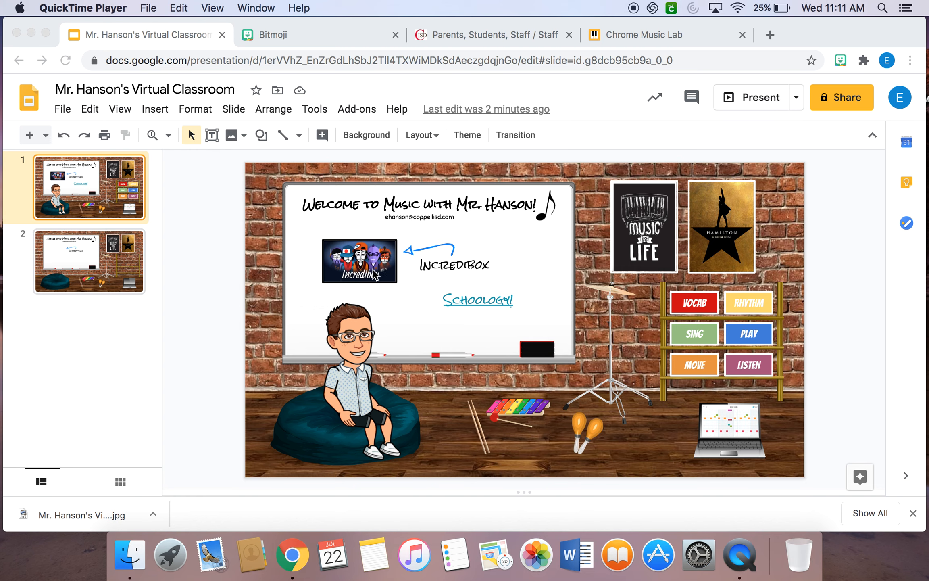
# Look through the Bitmoji website's download options and open the Bitmoji for Chrome extension's store page.
pyautogui.click(309, 40)
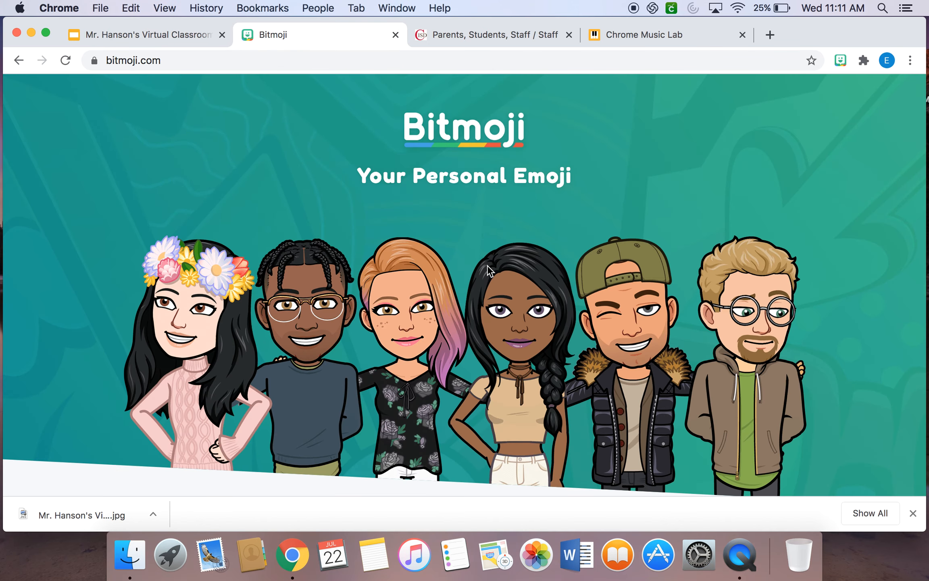
pyautogui.scroll(-15, 487, 264)
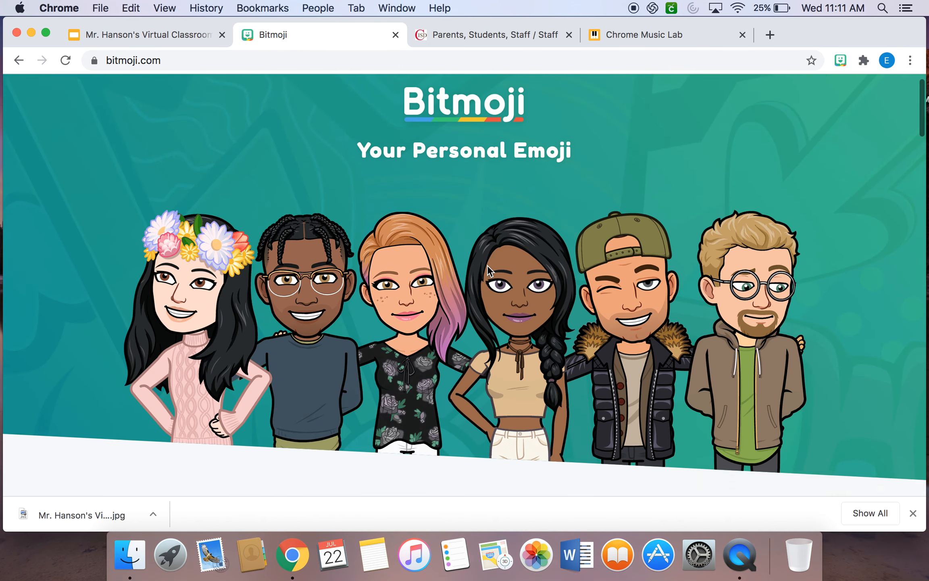
pyautogui.scroll(-15, 487, 265)
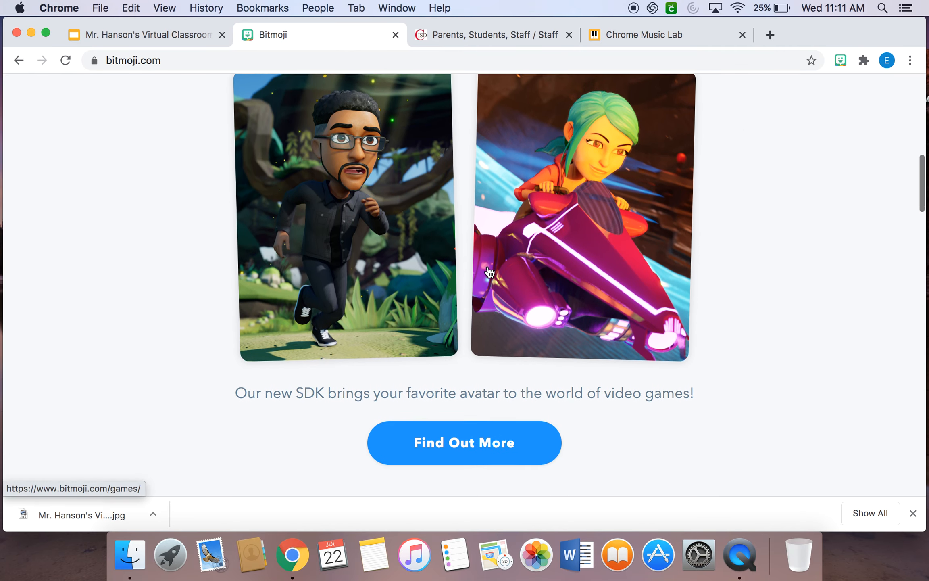
pyautogui.scroll(-2, 487, 265)
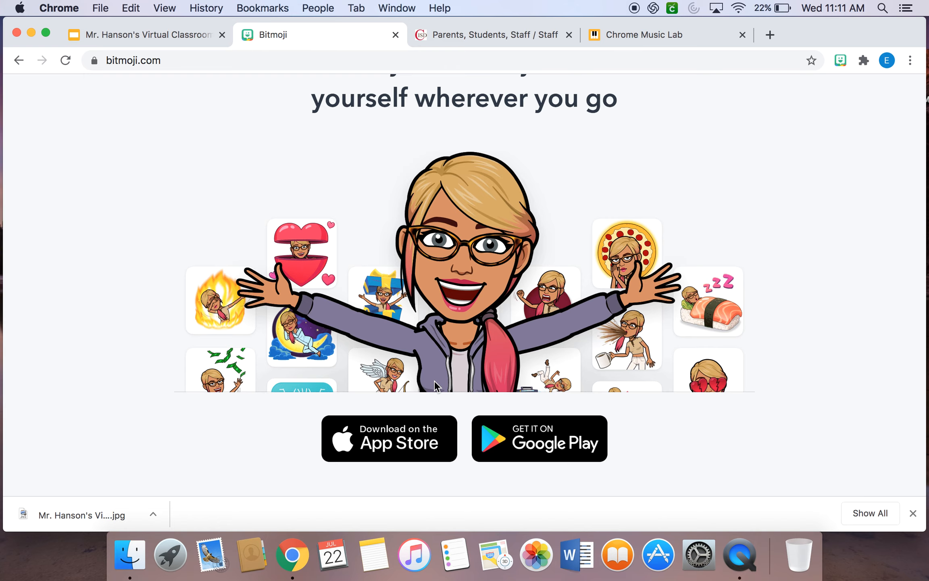
pyautogui.scroll(-15, 434, 381)
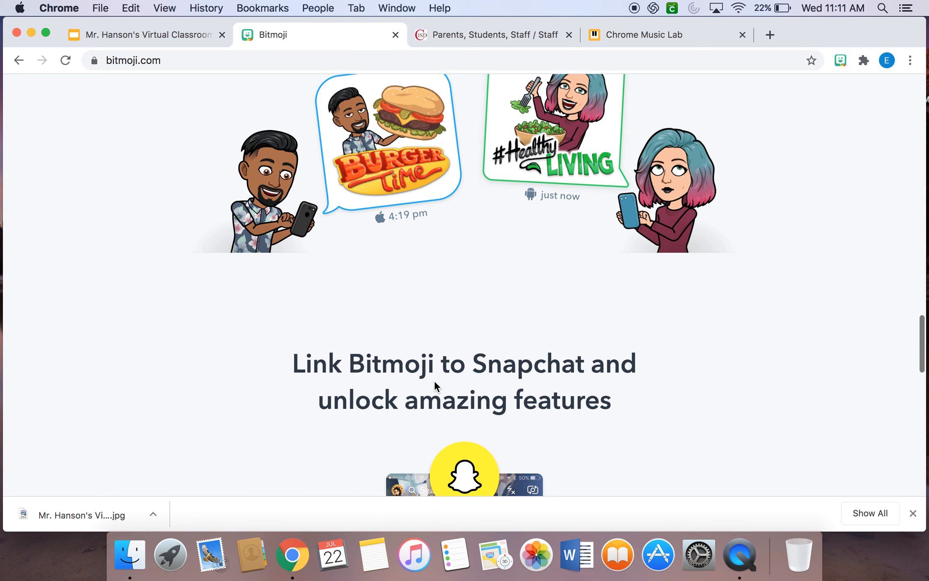
pyautogui.scroll(10, 434, 380)
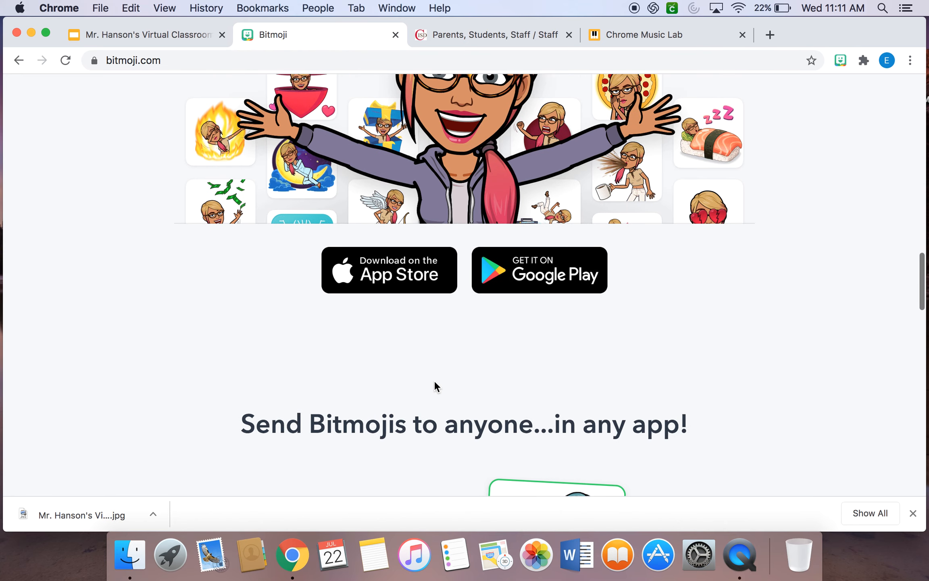
pyautogui.scroll(-1, 434, 380)
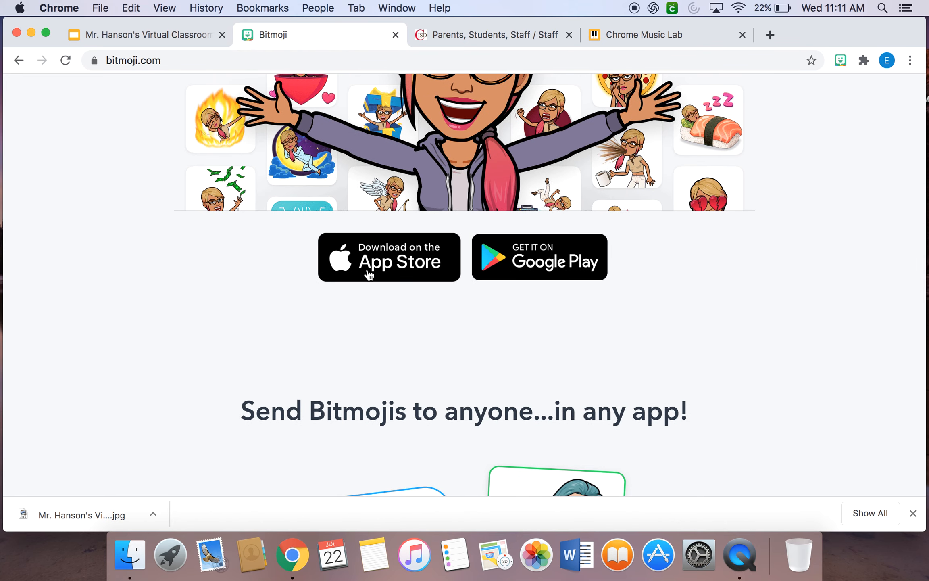
pyautogui.scroll(-10, 549, 427)
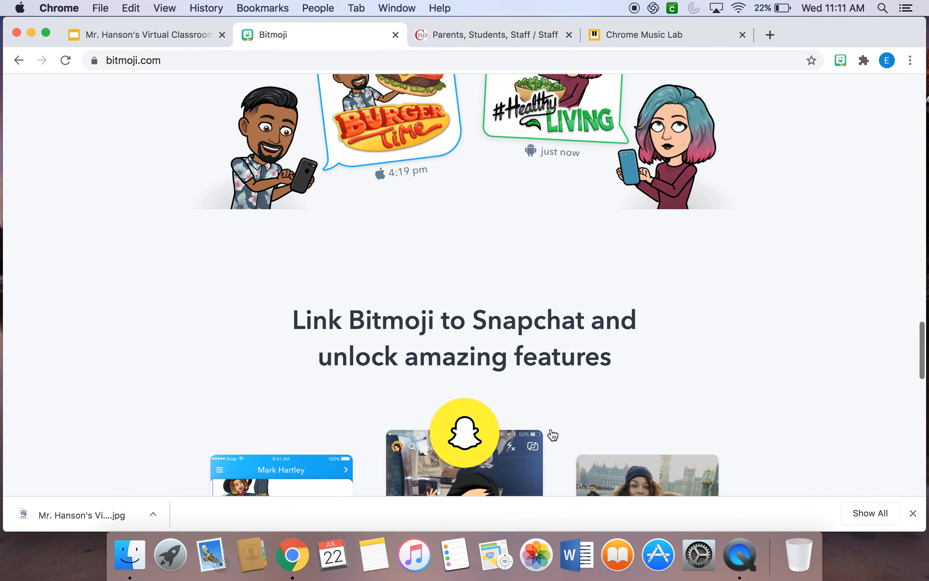
pyautogui.scroll(-15, 551, 434)
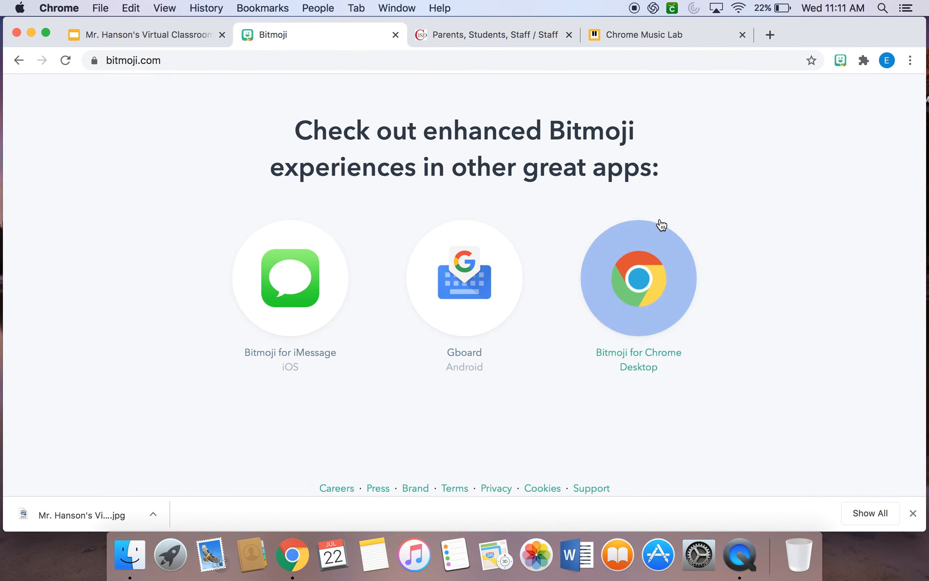
pyautogui.click(655, 283)
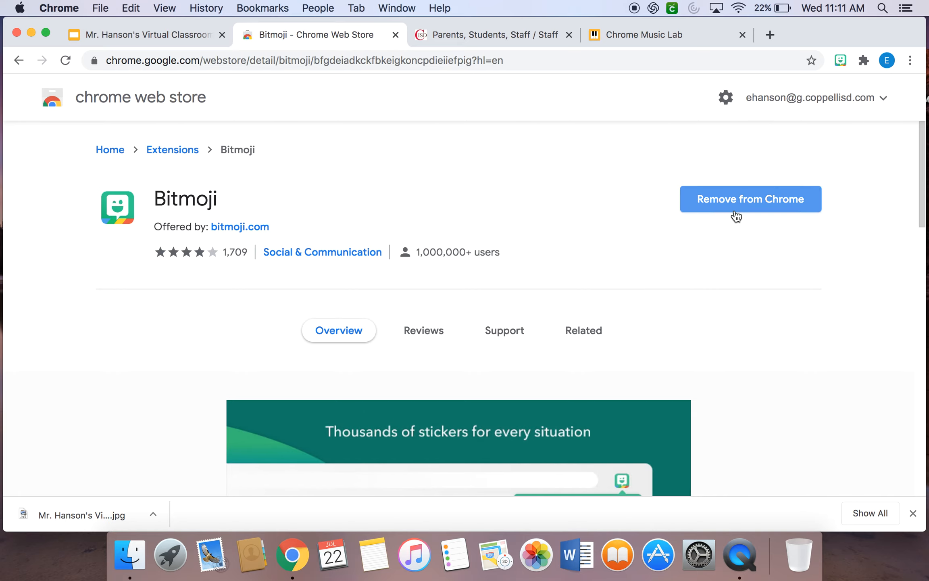
# Browse the recent and popular avatar stickers in the Bitmoji extension and close it.
pyautogui.click(838, 57)
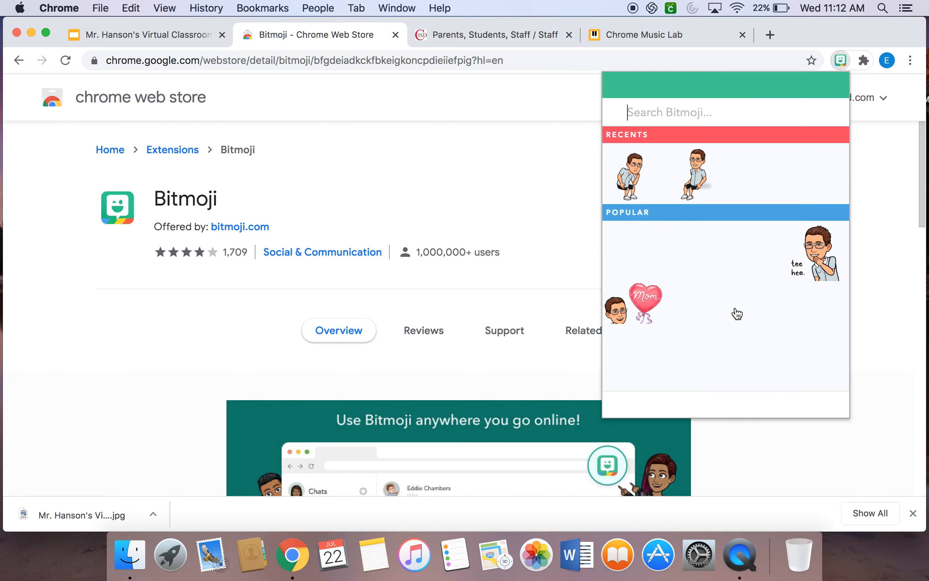
pyautogui.scroll(-3, 802, 338)
pyautogui.scroll(-10, 802, 338)
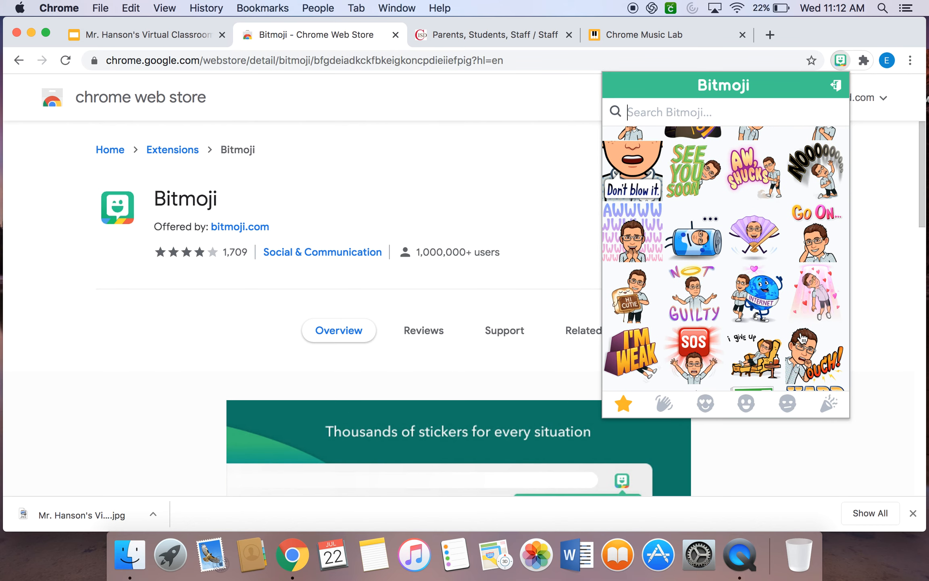
pyautogui.scroll(10, 748, 202)
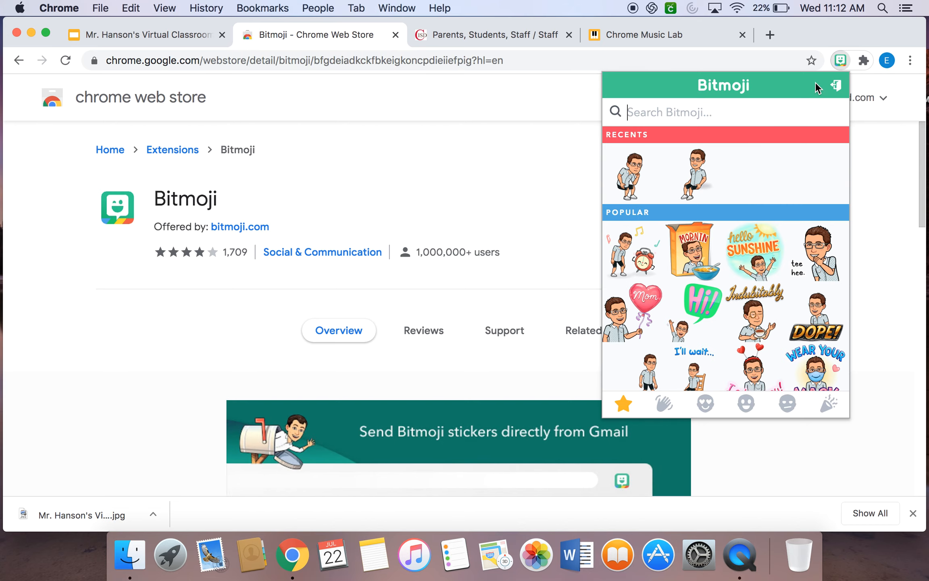
pyautogui.click(842, 59)
pyautogui.click(59, 8)
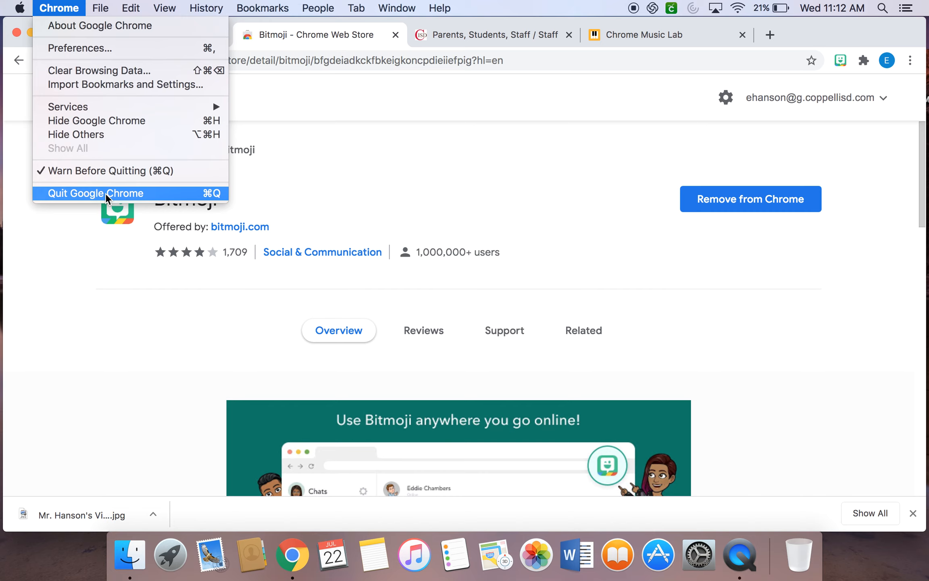
pyautogui.click(838, 35)
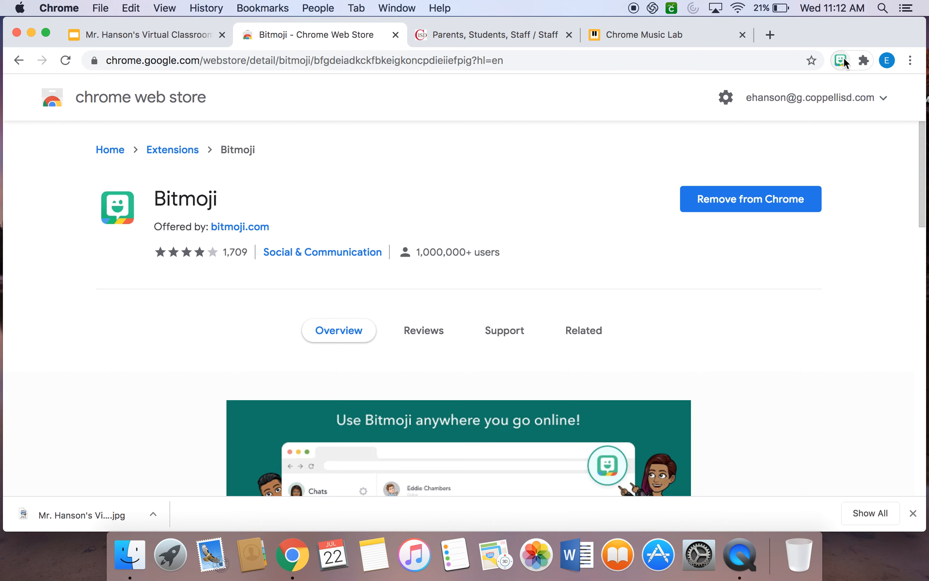
# Switch back to the virtual classroom presentation, add a blank slide and move it to the end as slide 3.
pyautogui.click(172, 37)
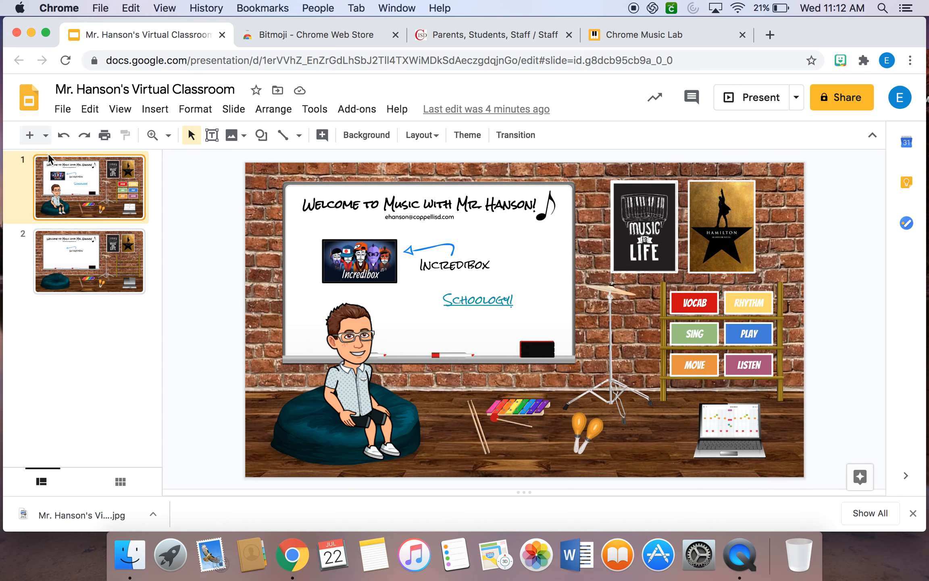
pyautogui.click(46, 136)
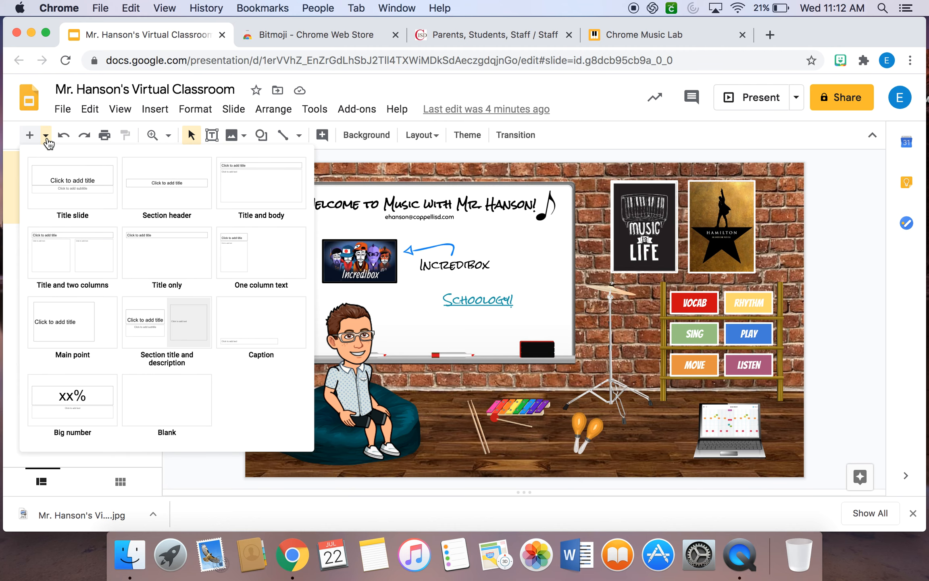
pyautogui.click(176, 403)
pyautogui.moveTo(96, 256); pyautogui.dragTo(92, 369)
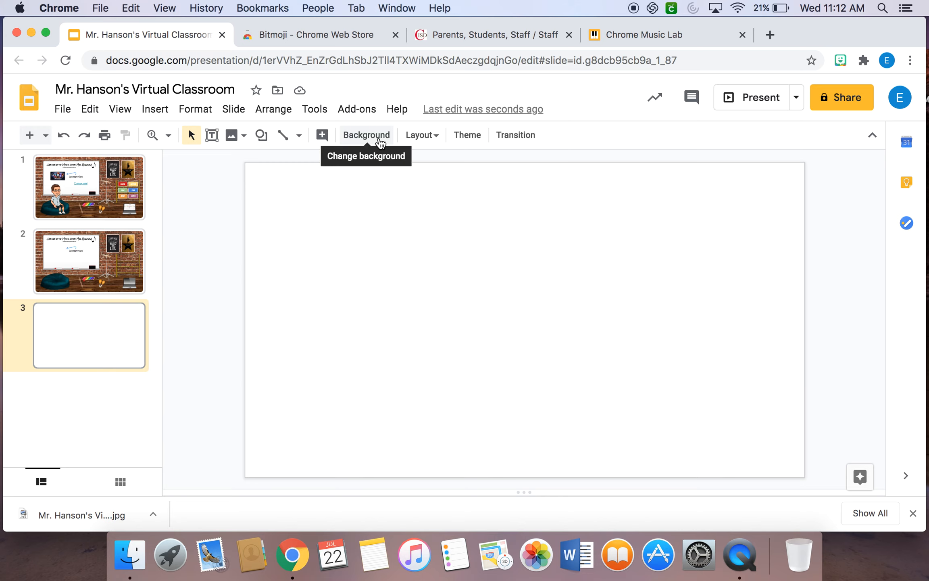
# Set slide 3's background to the plain pink wall with a wooden floor from an image search for "wall and floor background".
pyautogui.press('Up')
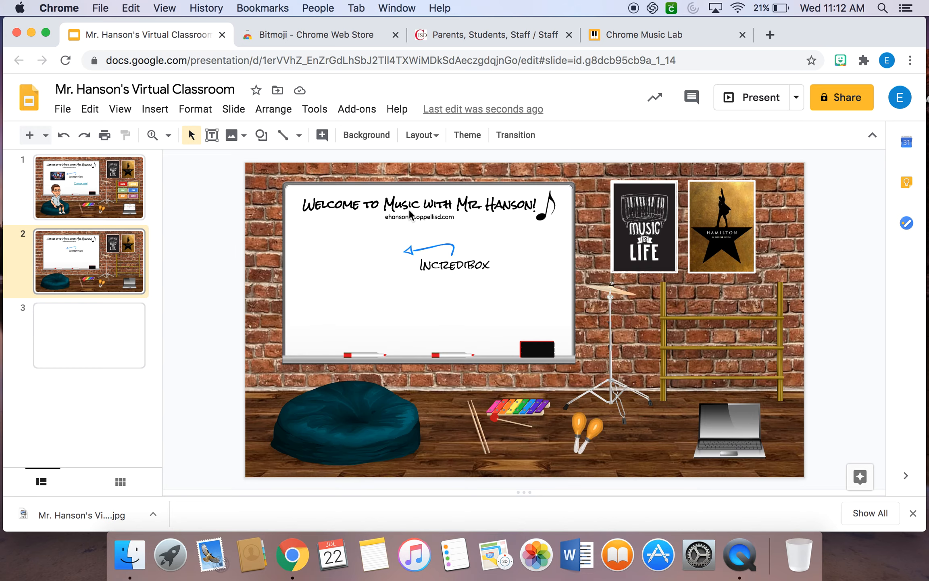
pyautogui.click(69, 331)
pyautogui.rightClick(381, 288)
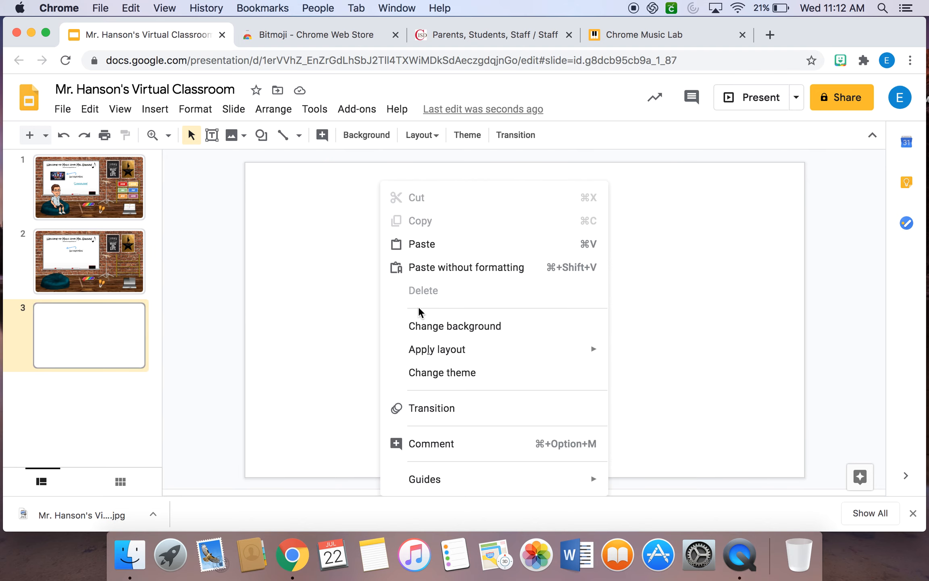
pyautogui.click(364, 142)
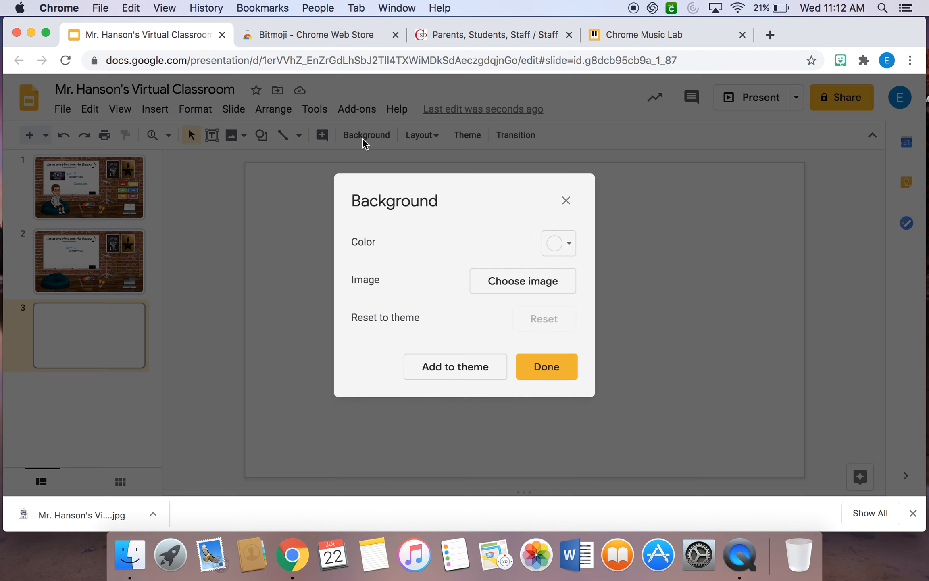
pyautogui.click(514, 288)
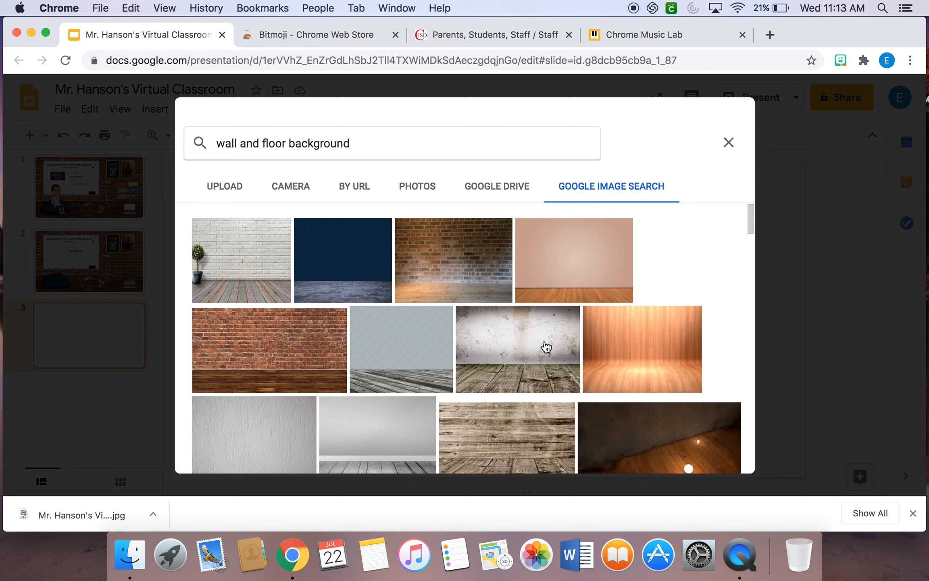
pyautogui.click(383, 144)
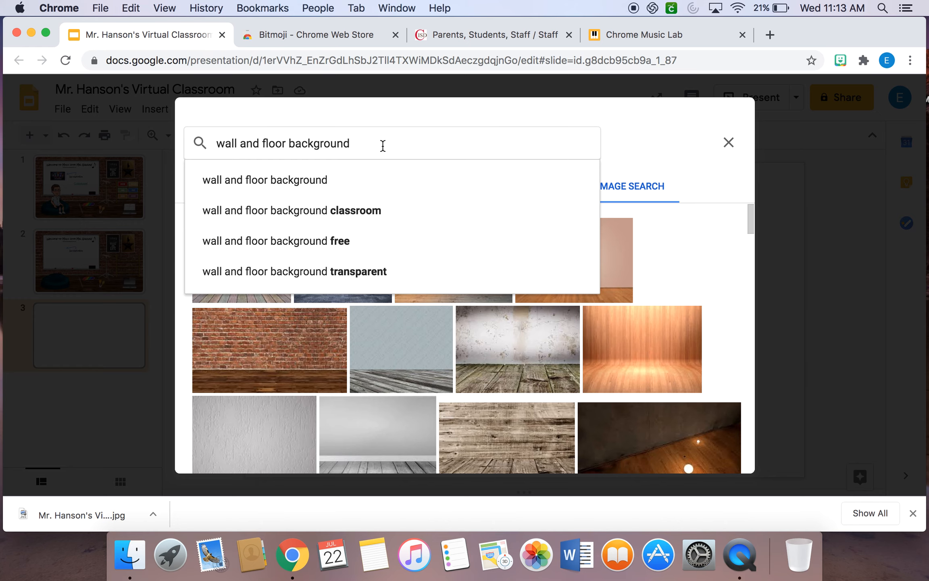
pyautogui.click(655, 193)
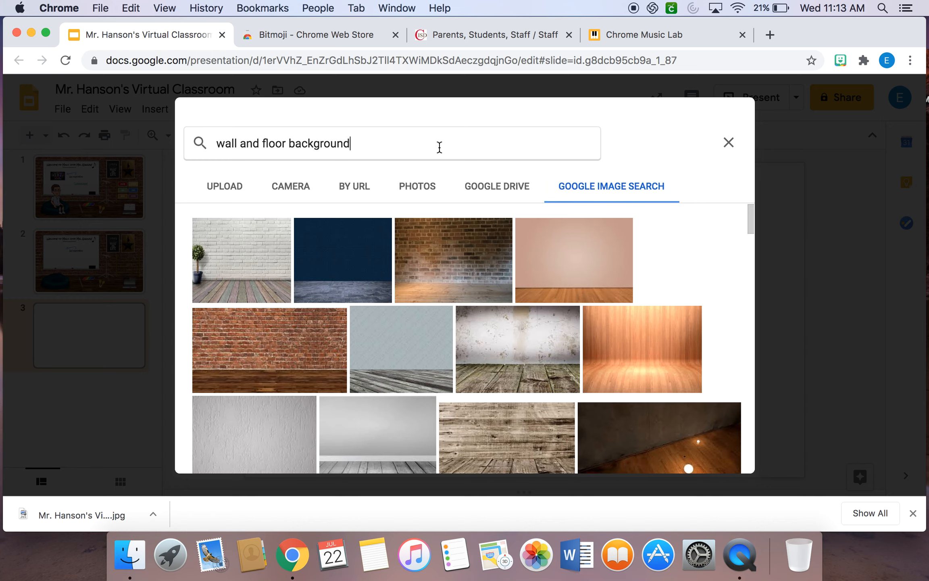
pyautogui.click(439, 148)
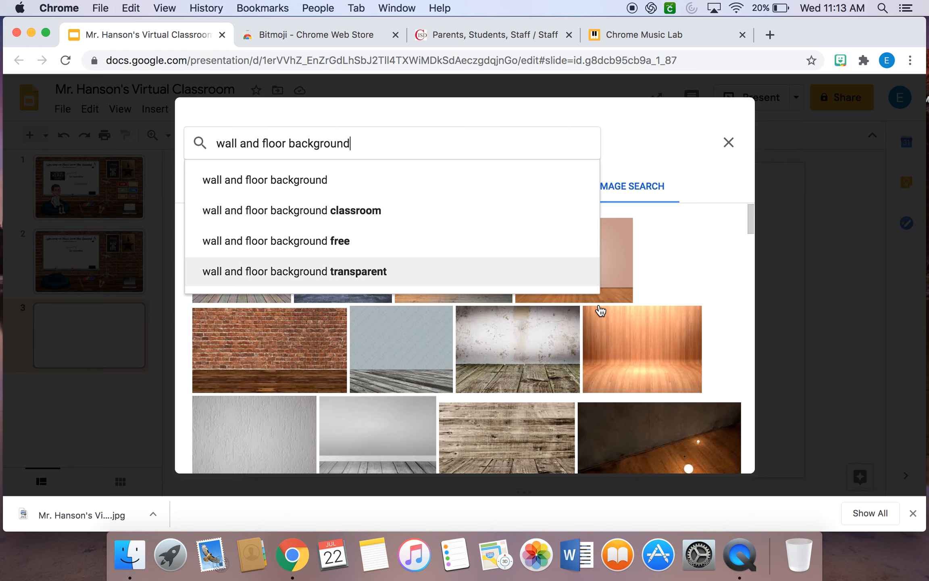
pyautogui.click(666, 269)
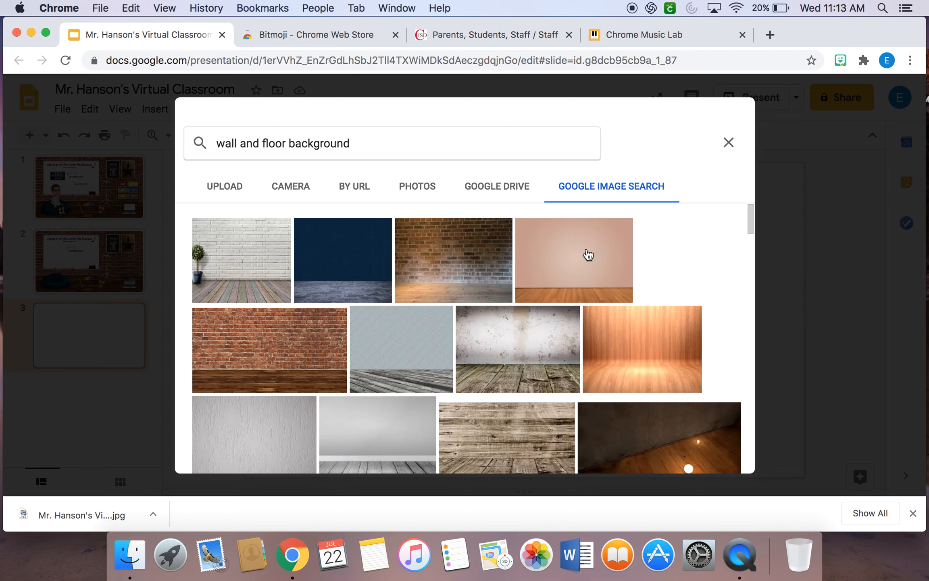
pyautogui.click(578, 267)
pyautogui.click(729, 458)
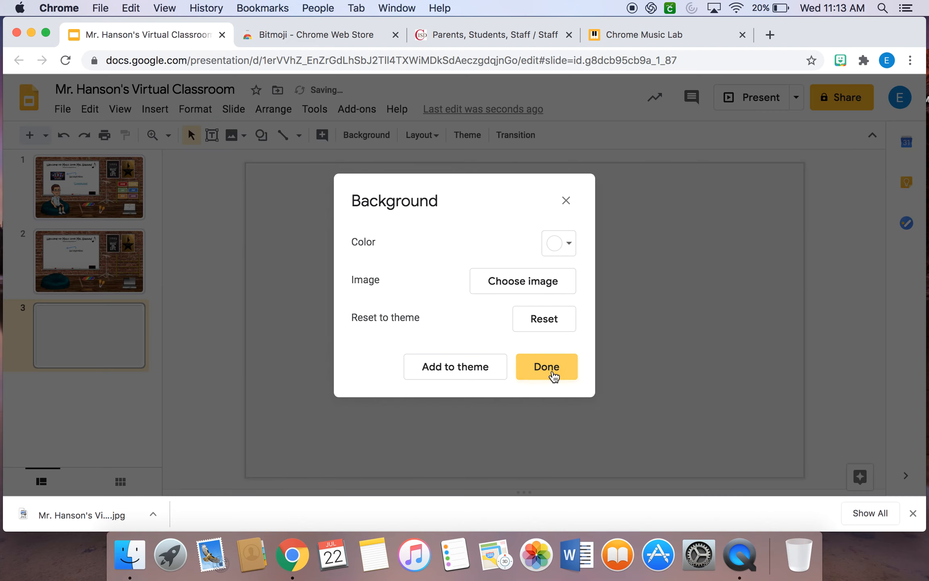
pyautogui.click(551, 369)
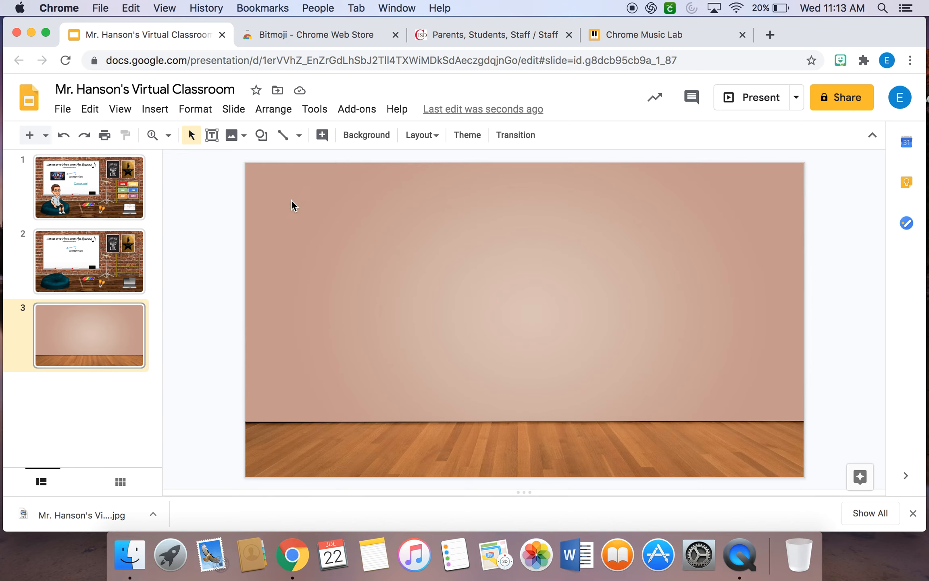
pyautogui.click(164, 113)
pyautogui.moveTo(166, 135)
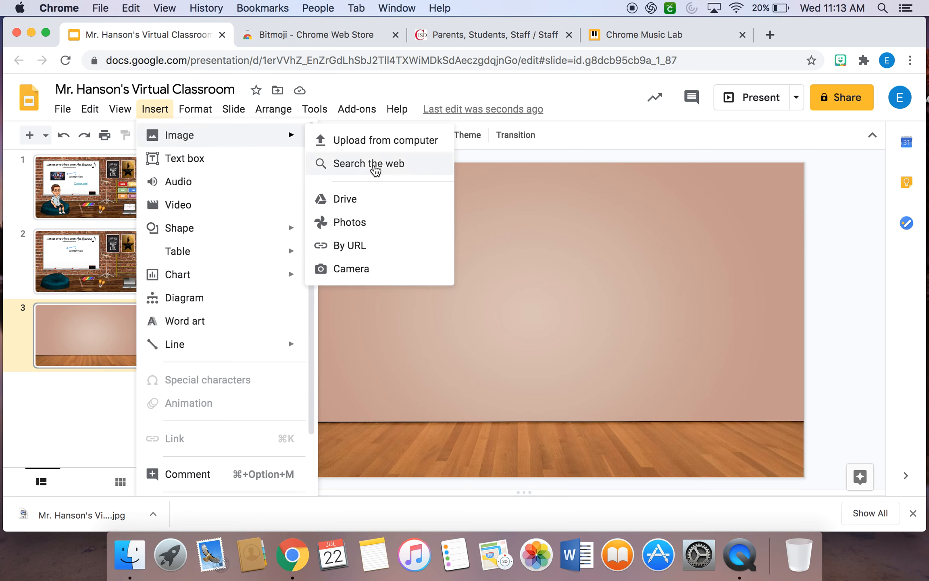
pyautogui.click(378, 164)
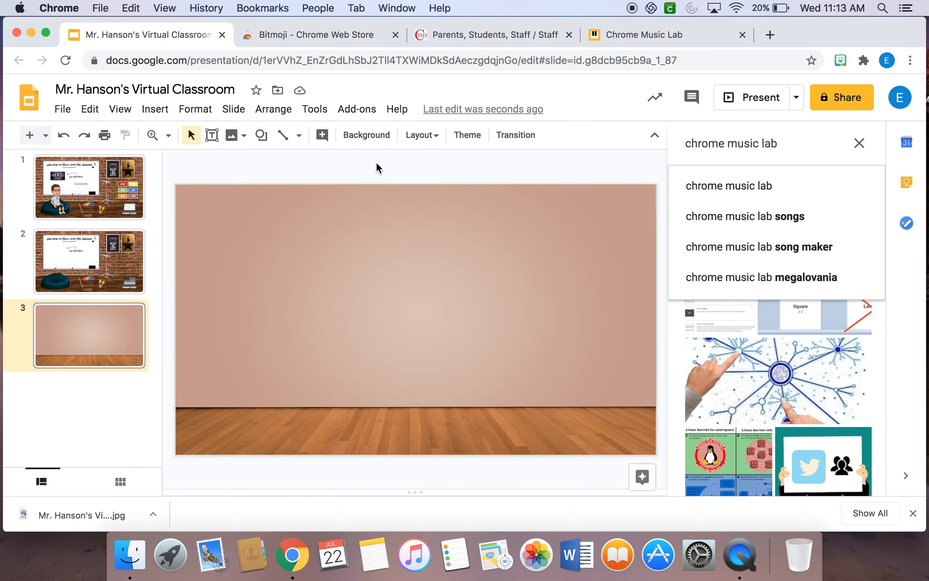
pyautogui.click(858, 144)
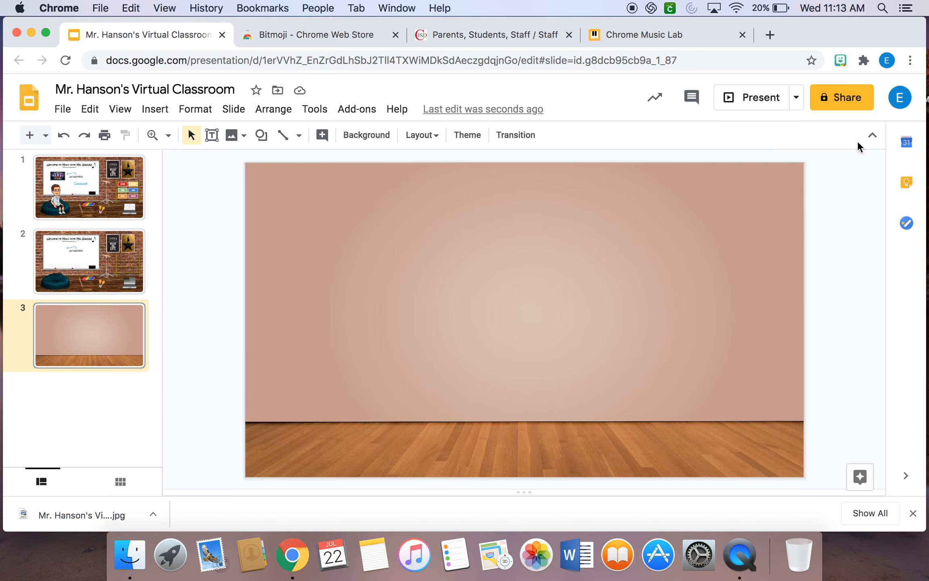
# Insert the red-marker whiteboard image from a web image search for "transparent whiteboard", scaled down on the right half of slide 3's wall.
pyautogui.click(156, 113)
pyautogui.moveTo(260, 135)
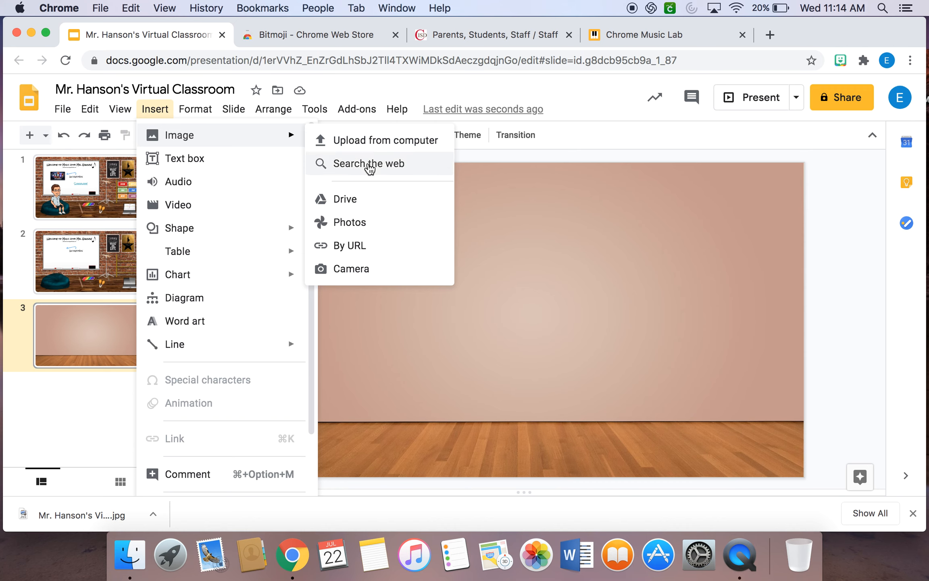
pyautogui.click(369, 165)
pyautogui.tripleClick(810, 148)
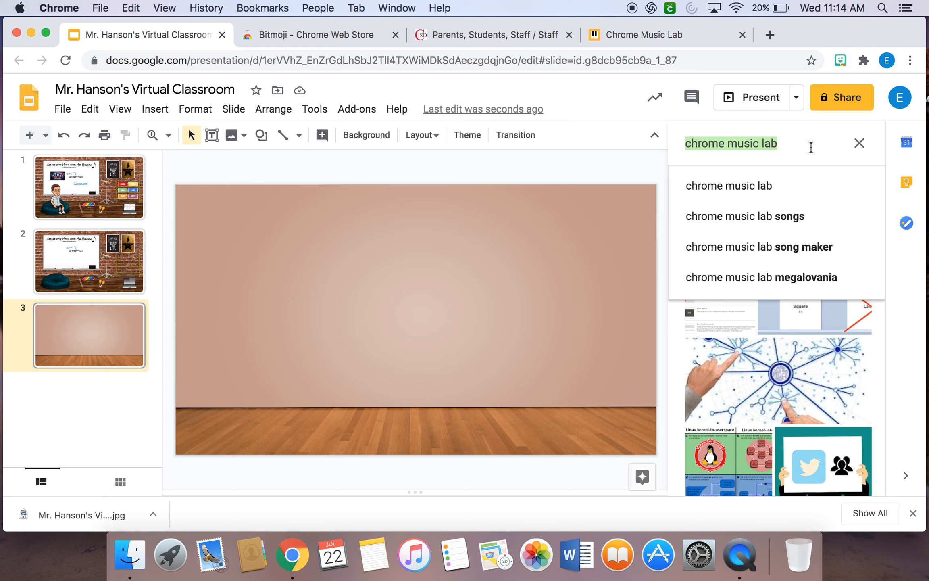
pyautogui.write('transparent')
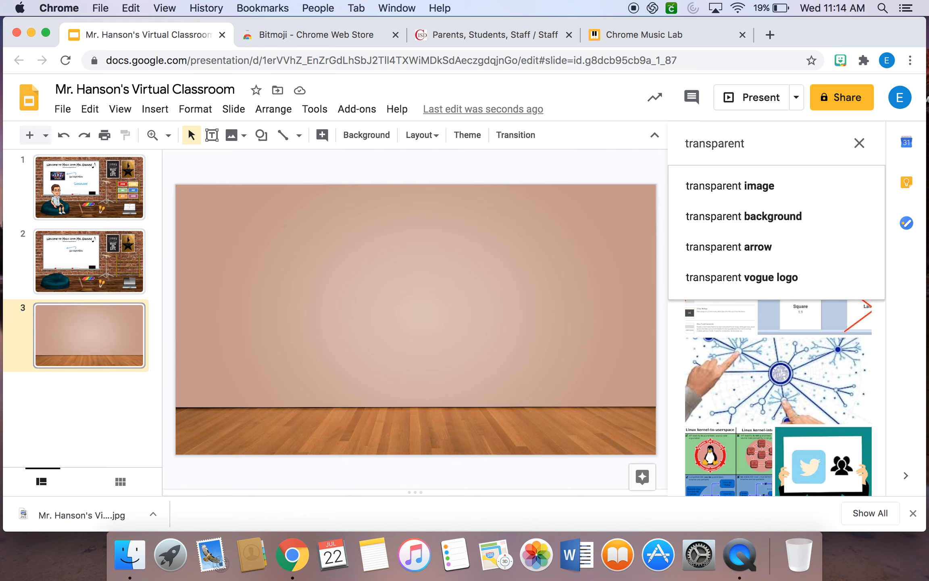
pyautogui.write('whiteboard')
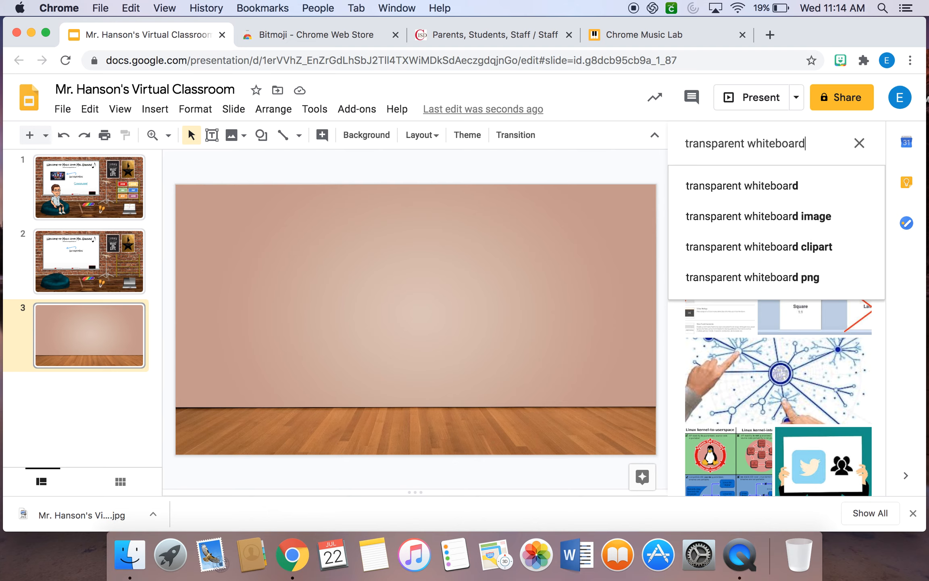
pyautogui.press('Return')
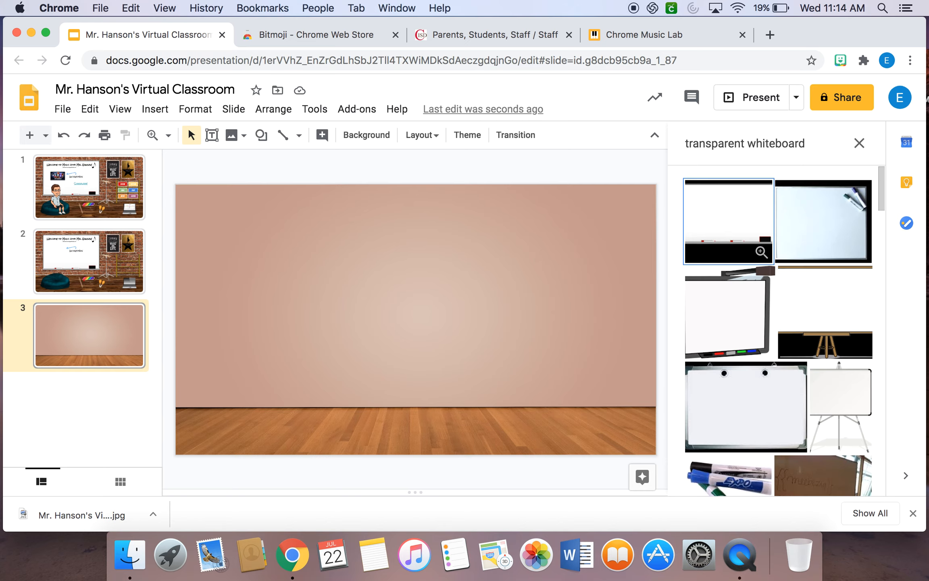
pyautogui.doubleClick(756, 208)
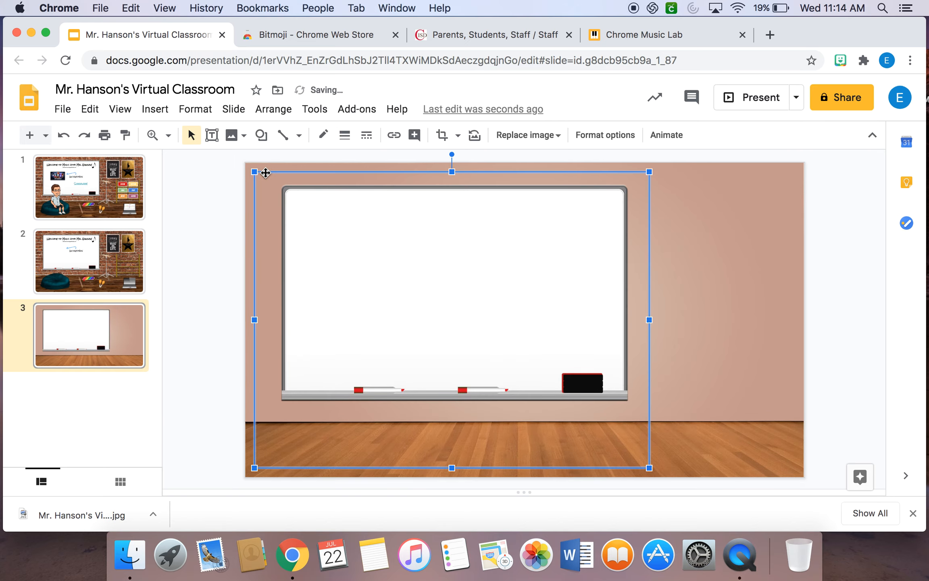
pyautogui.moveTo(254, 173); pyautogui.dragTo(331, 230)
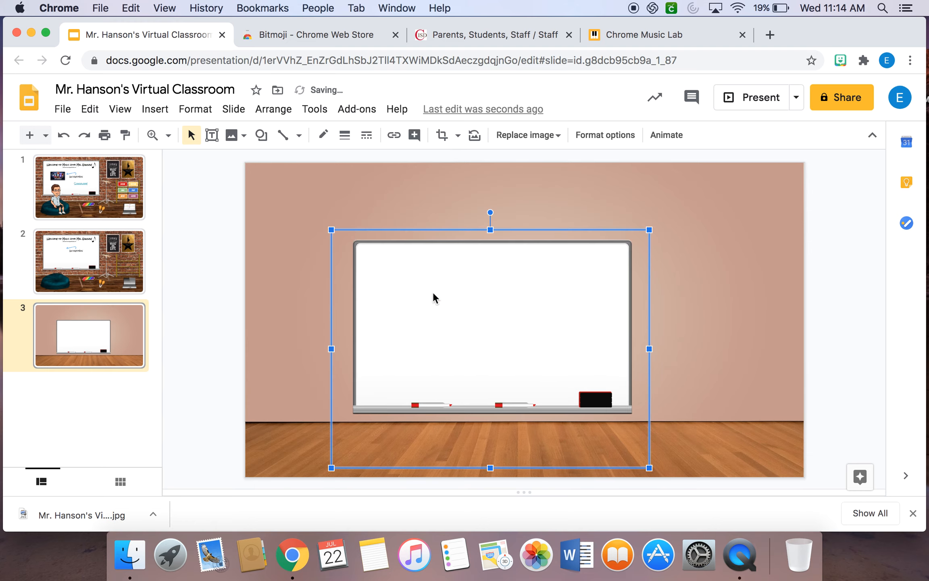
pyautogui.moveTo(437, 299); pyautogui.dragTo(568, 259)
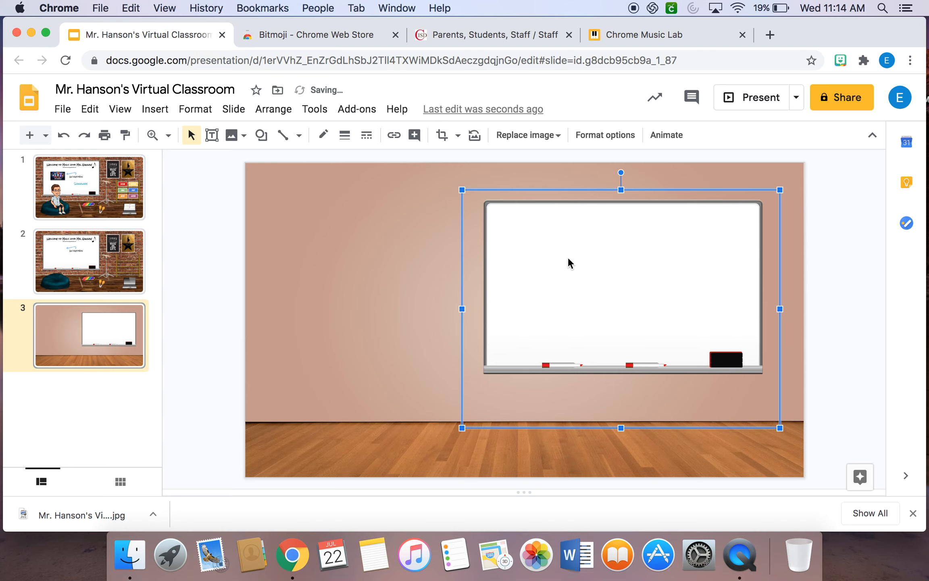
# Search the web for "transparent shelf" images and insert the light wooden bookcase with open shelves on slide 3.
pyautogui.click(160, 111)
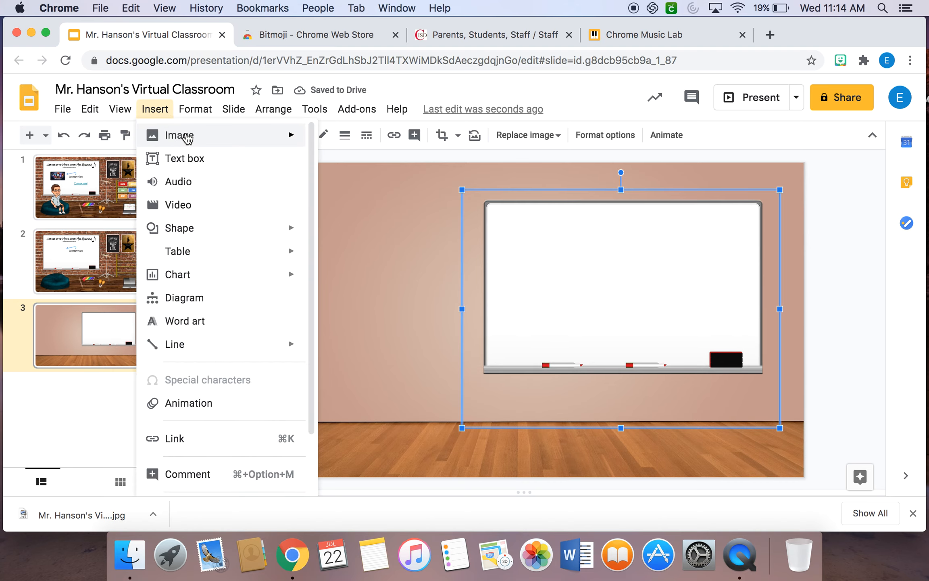
pyautogui.moveTo(167, 136)
pyautogui.click(370, 165)
pyautogui.press('BackSpace')
pyautogui.press('BackSpace')
pyautogui.press('BackSpace')
pyautogui.press('BackSpace')
pyautogui.press('BackSpace')
pyautogui.press('BackSpace')
pyautogui.press('BackSpace')
pyautogui.press('BackSpace')
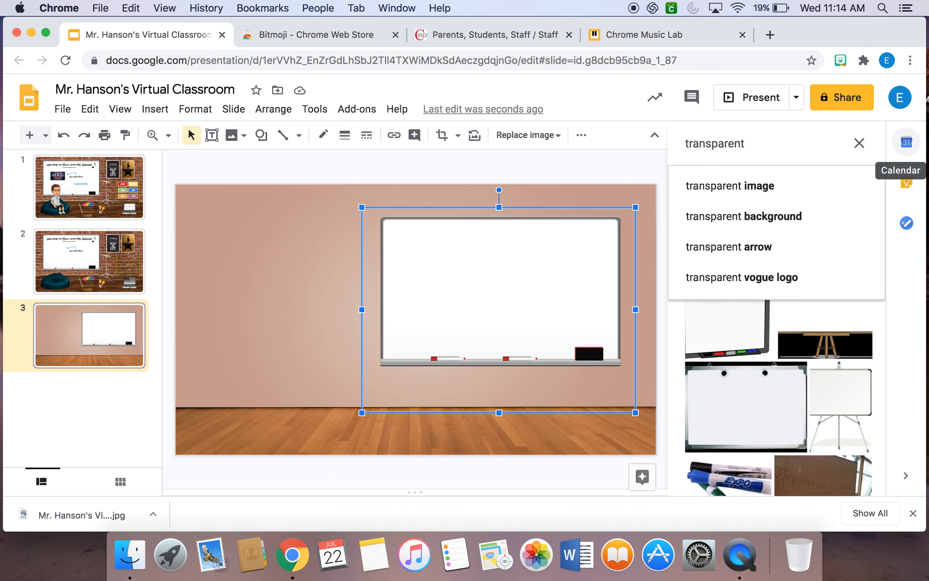
pyautogui.write('shelf')
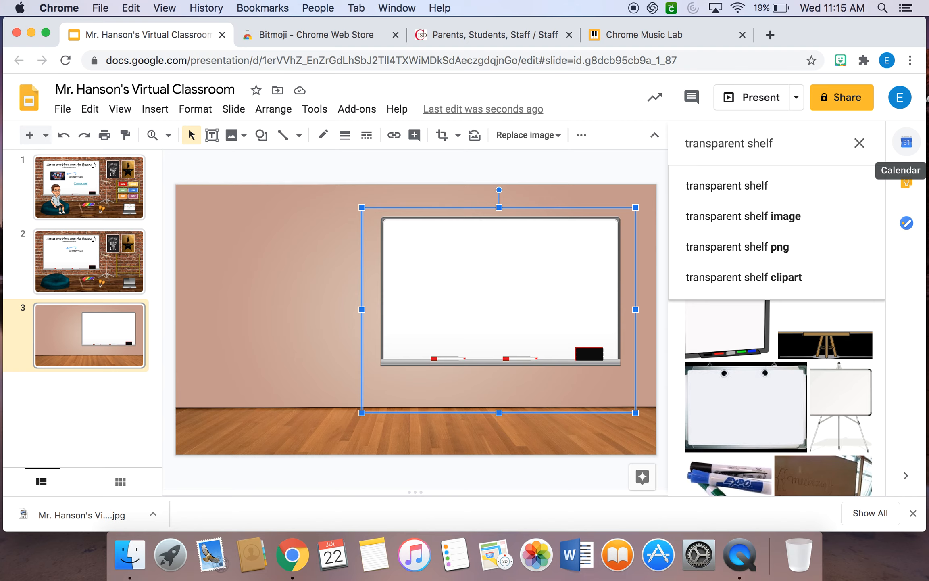
pyautogui.press('Return')
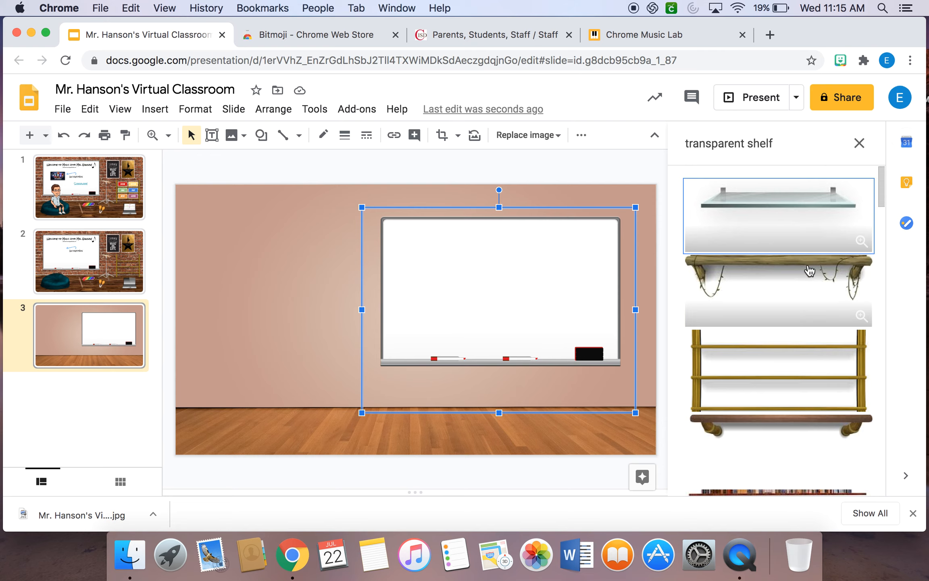
pyautogui.scroll(-5, 810, 270)
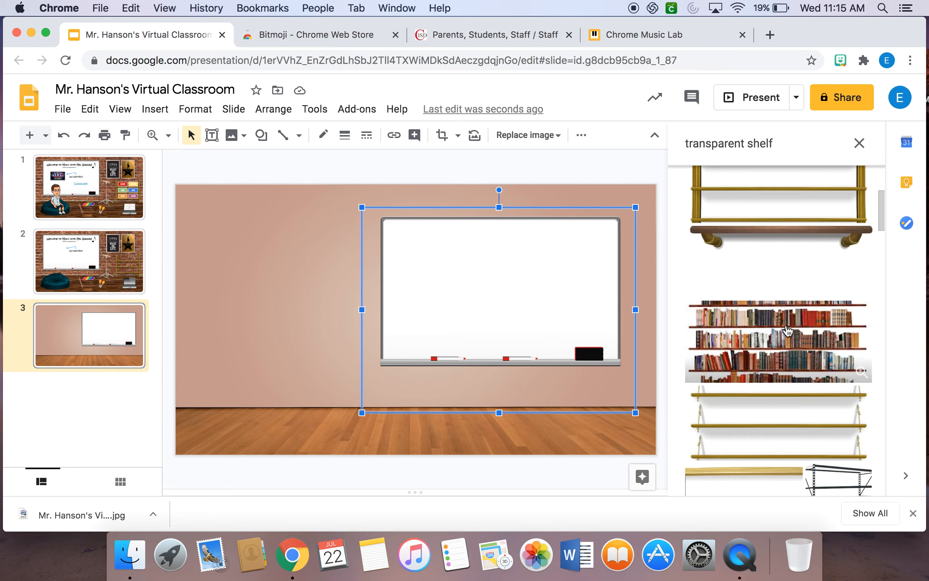
pyautogui.scroll(-5, 784, 351)
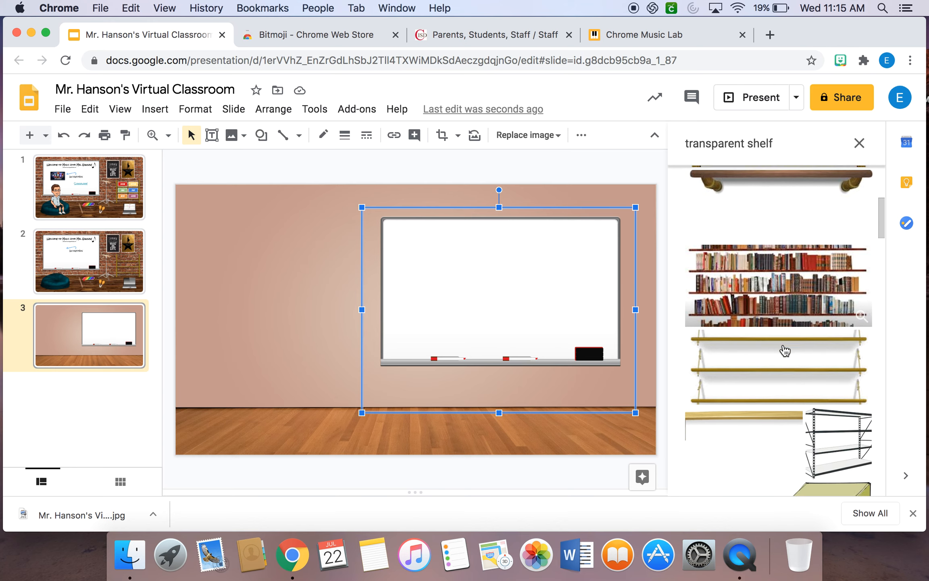
pyautogui.scroll(-3, 784, 350)
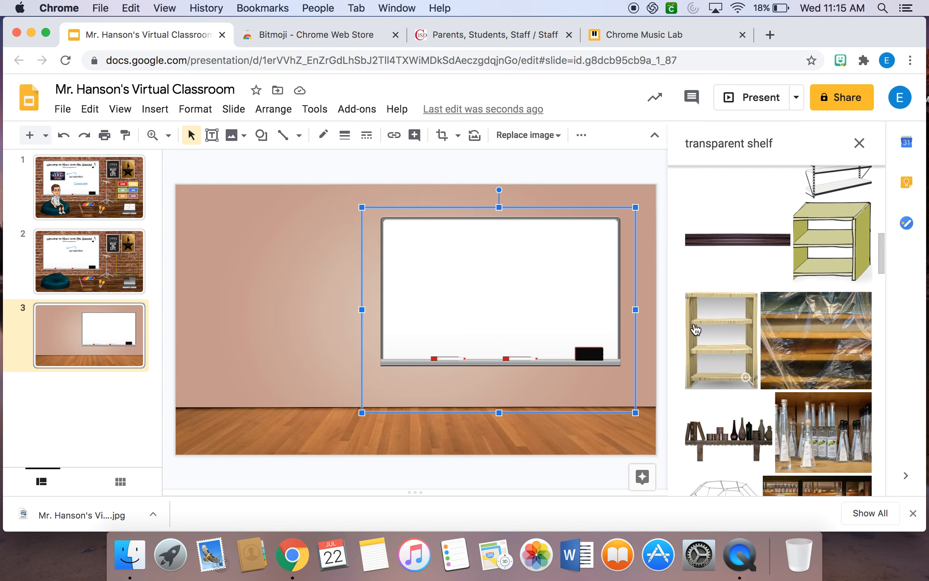
pyautogui.click(705, 351)
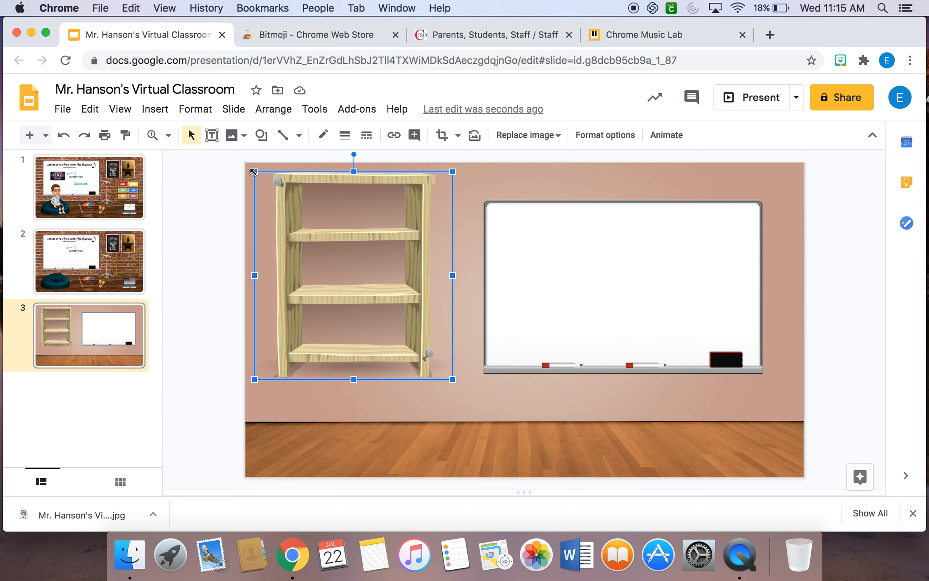
# Shrink the wooden bookcase, stand it on the floor left of the whiteboard and stretch it wider toward the left.
pyautogui.moveTo(253, 172); pyautogui.dragTo(324, 244)
pyautogui.moveTo(392, 273); pyautogui.dragTo(409, 326)
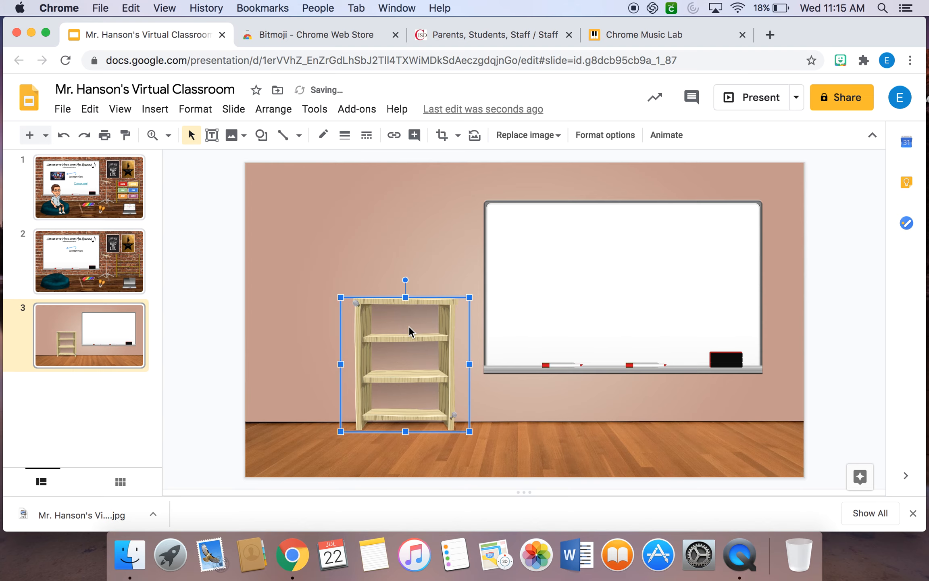
pyautogui.moveTo(340, 364); pyautogui.dragTo(298, 364)
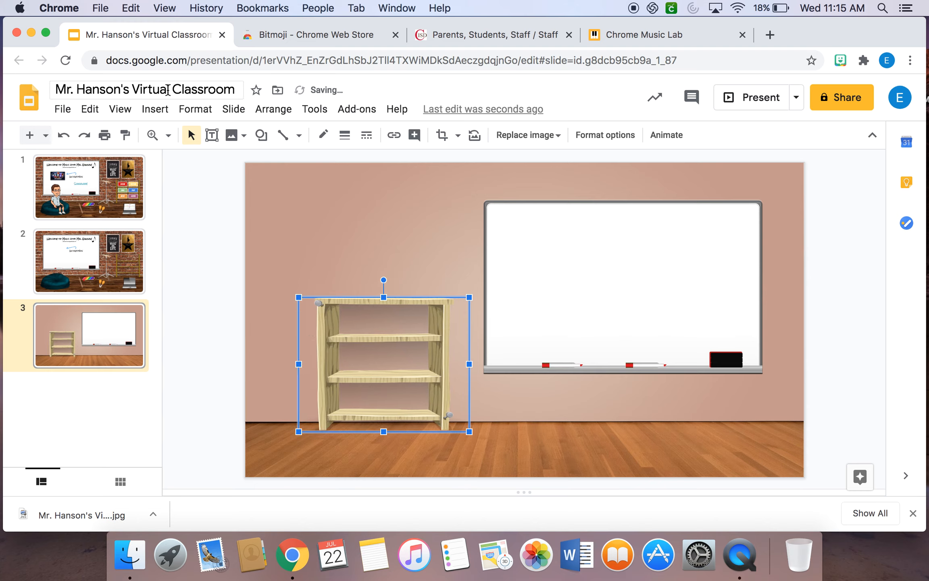
# Search the web for "transparent plant" images and insert the leafy plant in a gray pot.
pyautogui.click(155, 109)
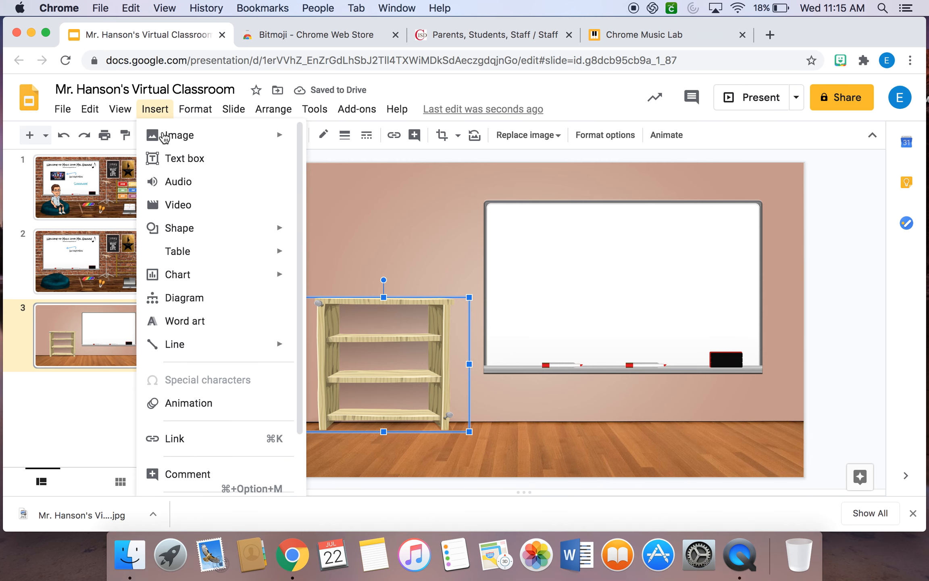
pyautogui.moveTo(161, 137)
pyautogui.click(336, 160)
pyautogui.press('BackSpace')
pyautogui.press('BackSpace')
pyautogui.press('BackSpace')
pyautogui.press('BackSpace')
pyautogui.press('BackSpace')
pyautogui.write('plant')
pyautogui.press('Return')
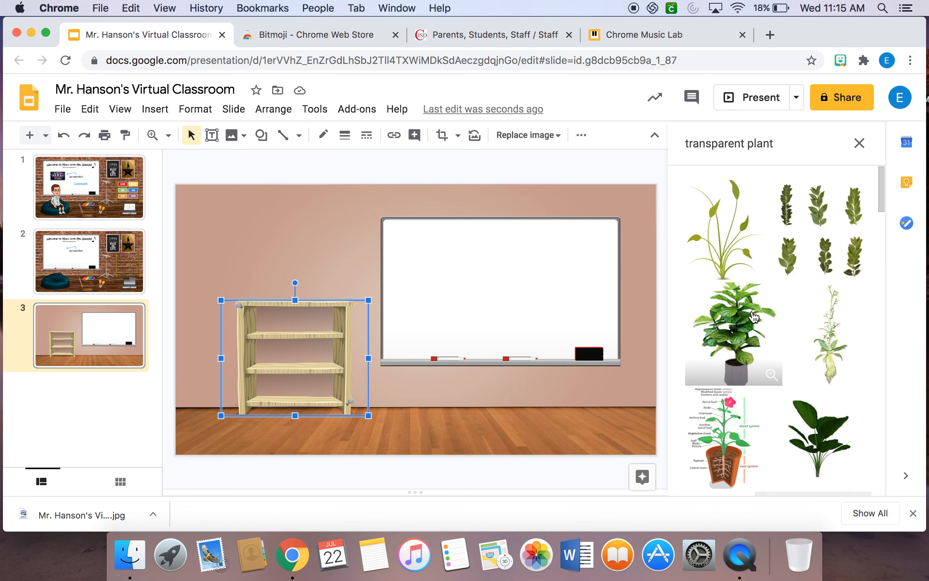
pyautogui.click(752, 317)
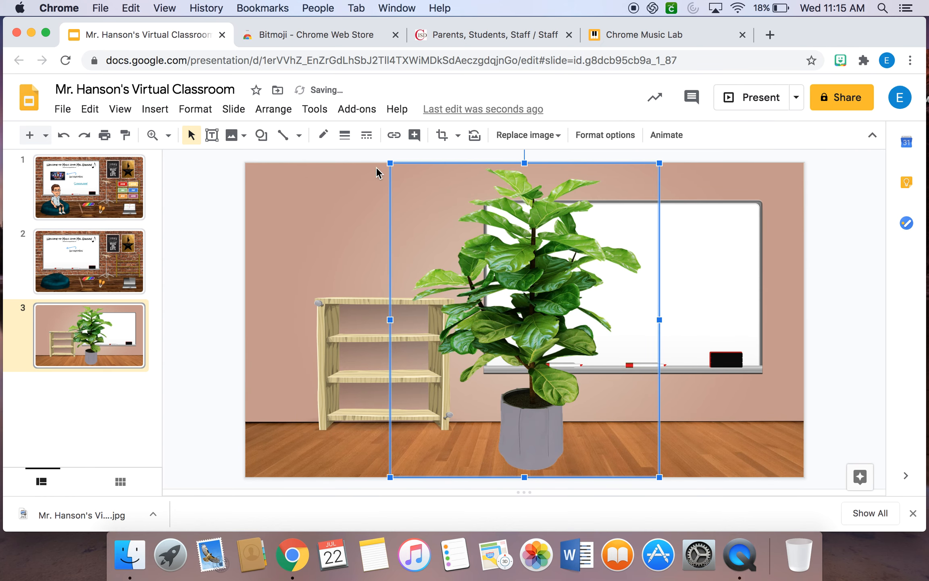
# Shrink the potted plant and place it at the bookcase's left side, then nudge the bookcase slightly to the right.
pyautogui.moveTo(391, 167); pyautogui.dragTo(540, 338)
pyautogui.moveTo(604, 414); pyautogui.dragTo(300, 381)
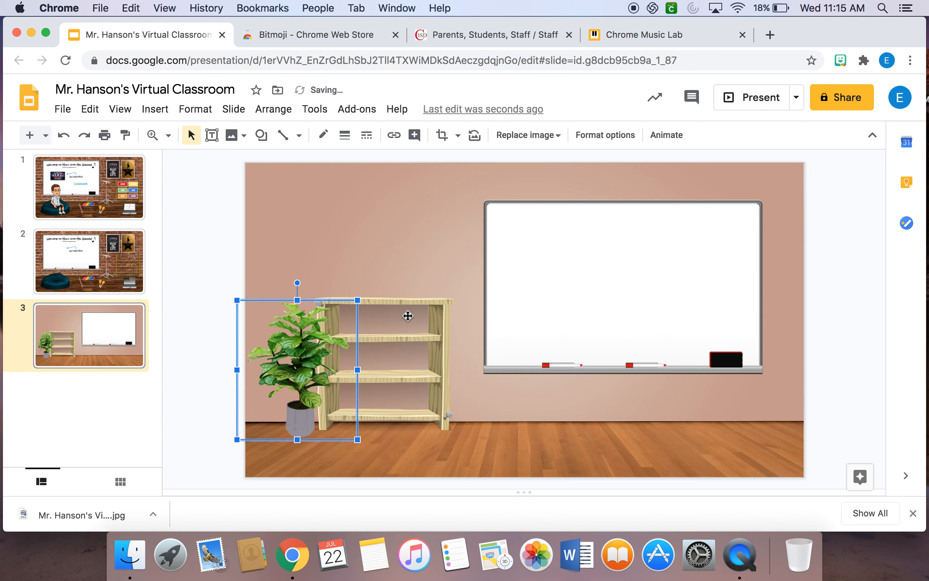
pyautogui.click(438, 308)
pyautogui.moveTo(437, 308); pyautogui.dragTo(440, 312)
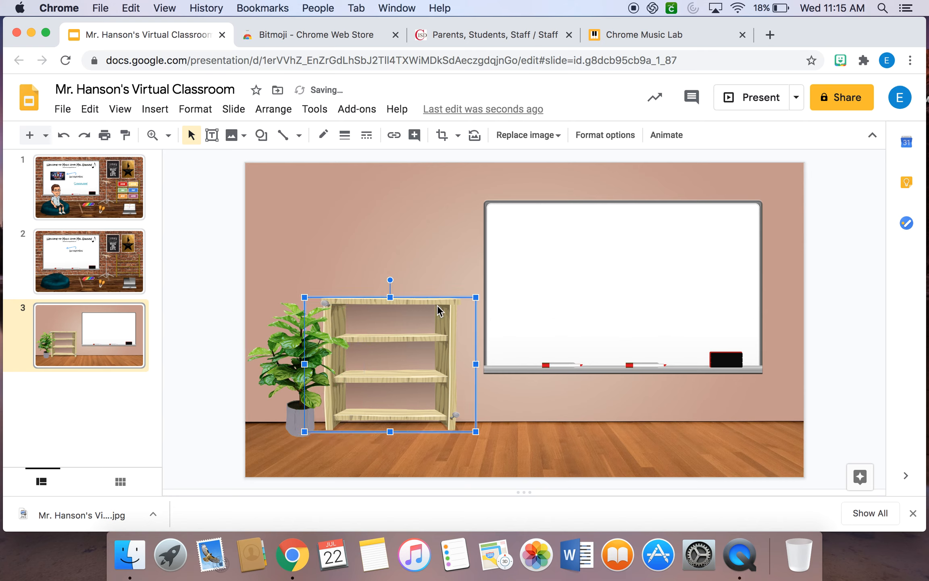
pyautogui.click(407, 252)
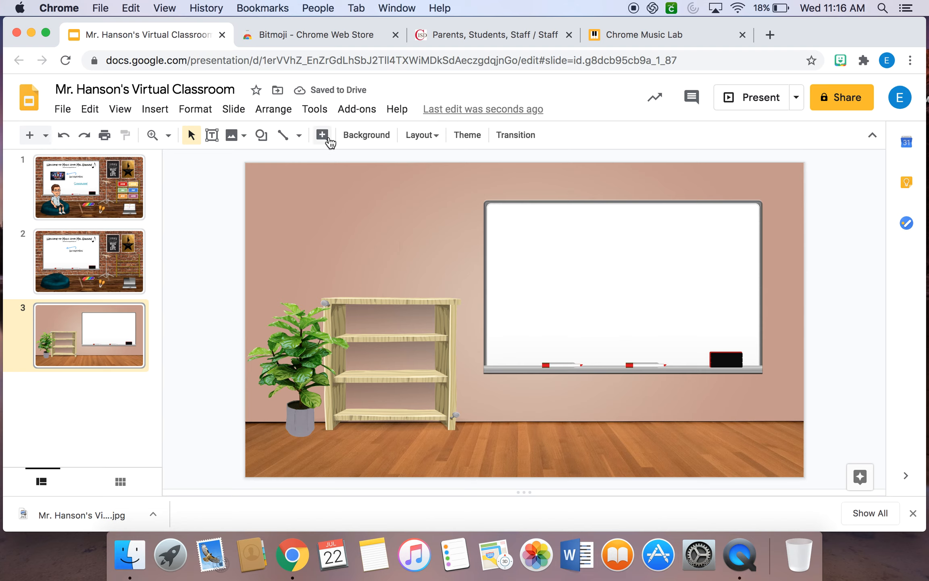
# Search the web for "transparent computer" images and insert the laptop with a blue screen.
pyautogui.click(162, 110)
pyautogui.moveTo(255, 141)
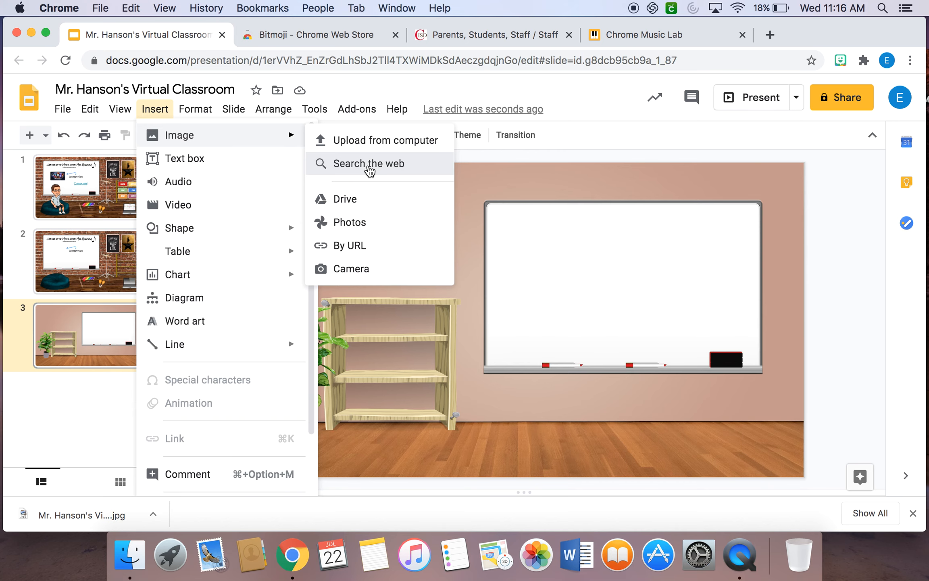
pyautogui.click(369, 163)
pyautogui.click(807, 145)
pyautogui.press('BackSpace')
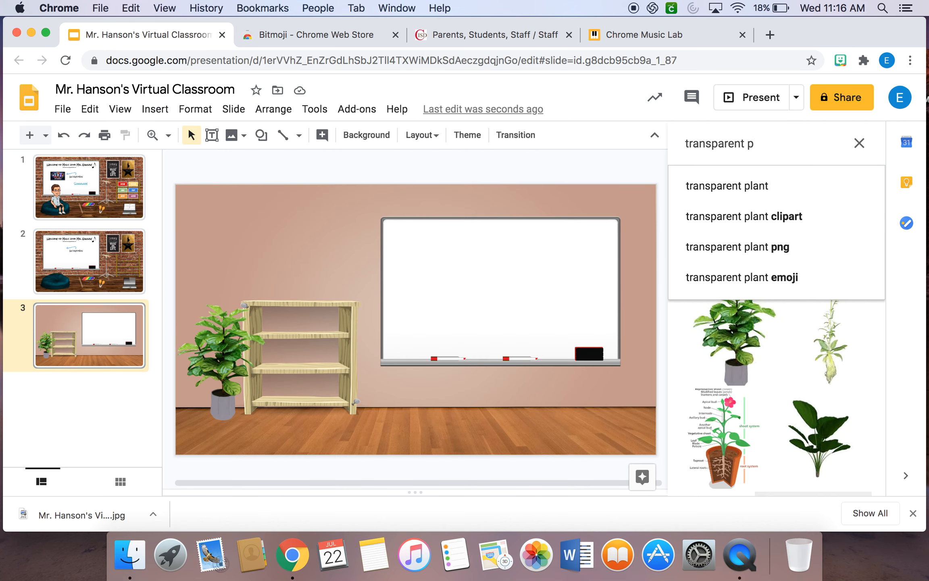
pyautogui.write('computer')
pyautogui.press('Return')
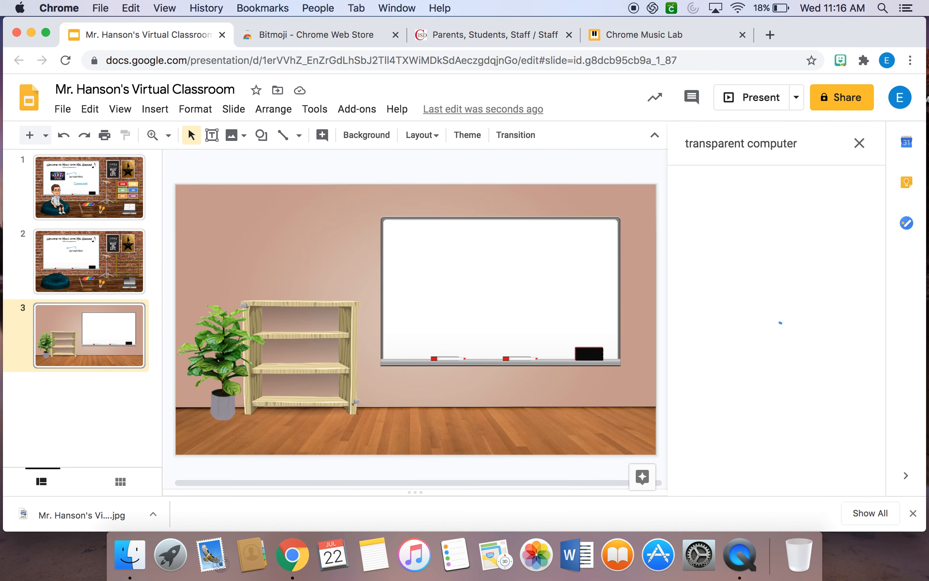
pyautogui.doubleClick(731, 406)
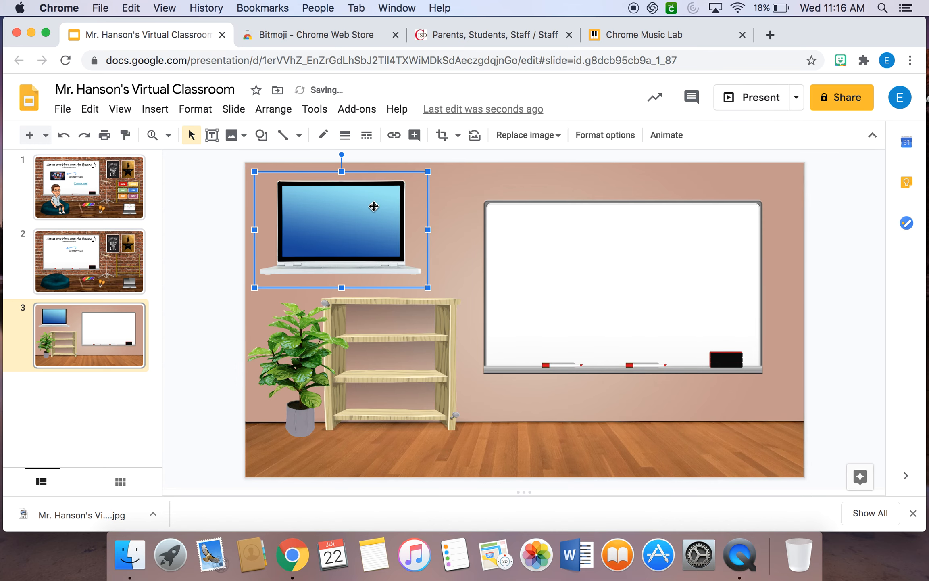
# Scale the laptop image down and set it on top of the bookcase near its right end.
pyautogui.moveTo(255, 173); pyautogui.dragTo(358, 229)
pyautogui.moveTo(389, 258); pyautogui.dragTo(419, 276)
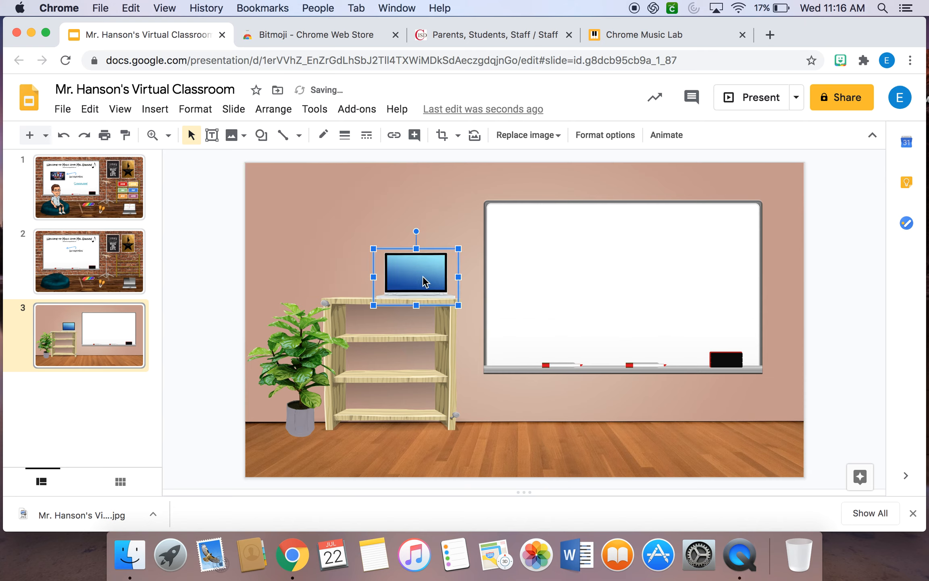
pyautogui.click(557, 404)
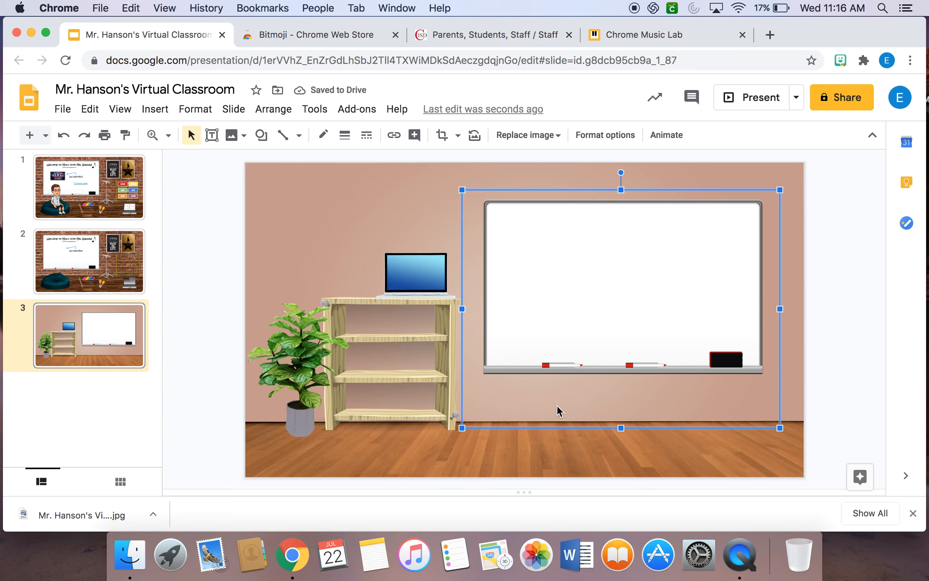
# Search the web for "transparent chair" images and insert the red office chair on wheels.
pyautogui.click(155, 109)
pyautogui.moveTo(189, 141)
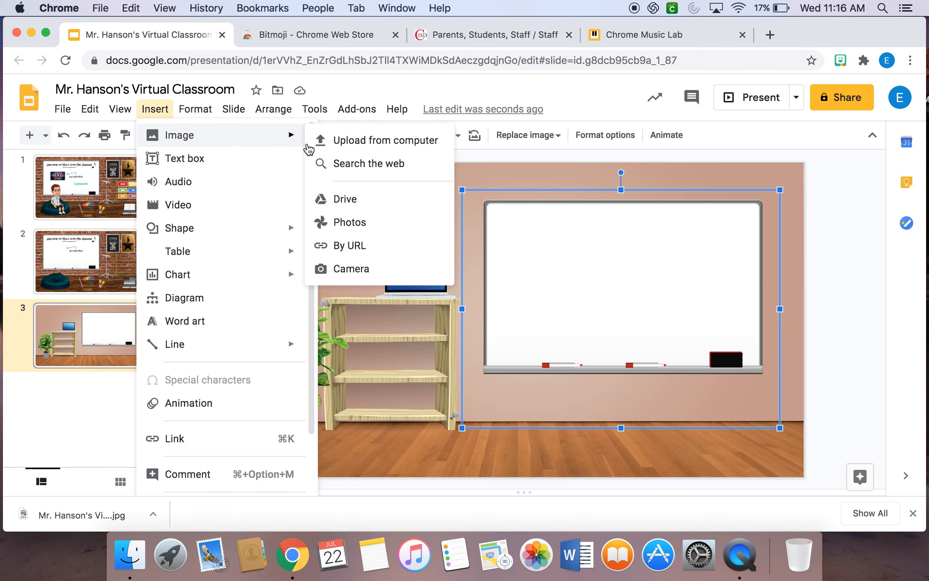
pyautogui.click(370, 163)
pyautogui.click(796, 141)
pyautogui.press('BackSpace')
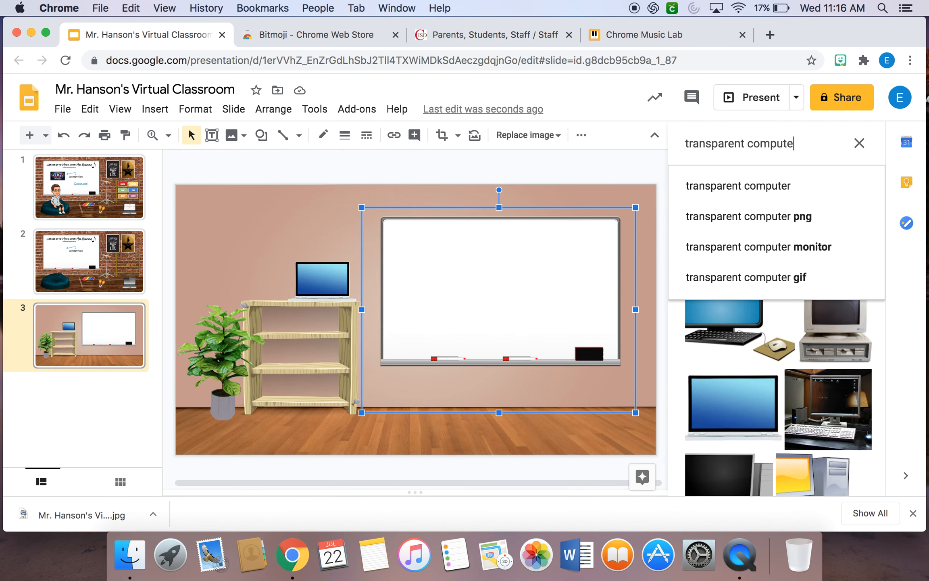
pyautogui.press('BackSpace')
pyautogui.press('BackSpace')
pyautogui.press('BackSpace')
pyautogui.write('hair')
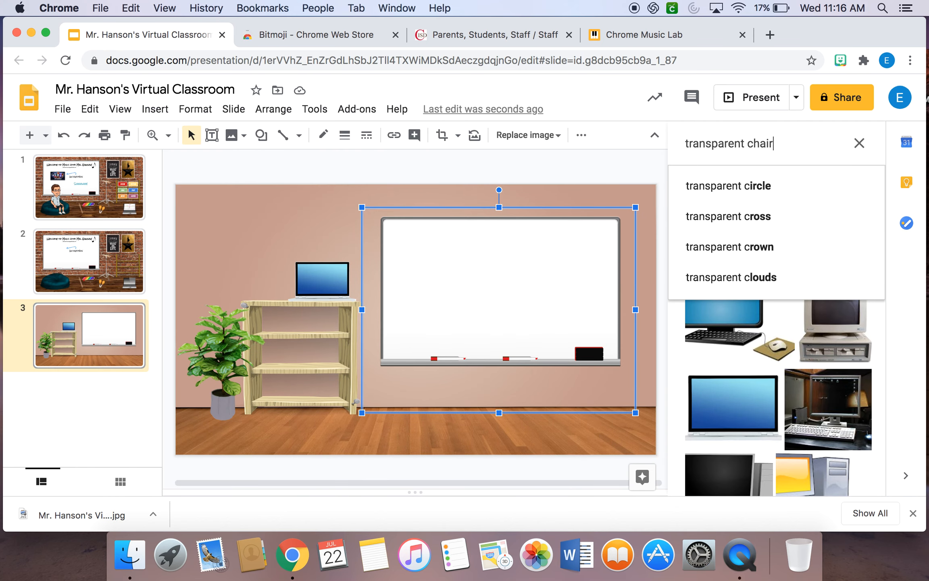
pyautogui.press('Return')
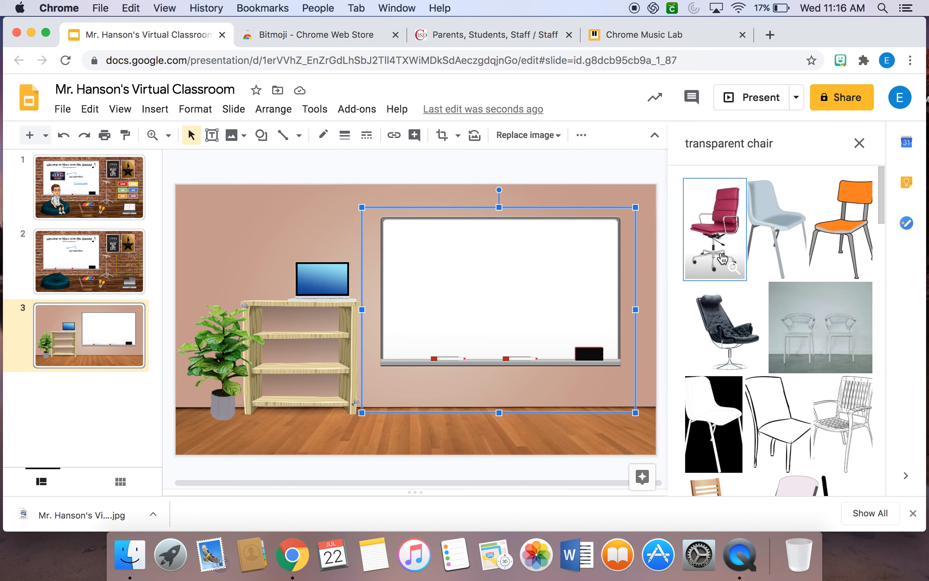
pyautogui.click(719, 232)
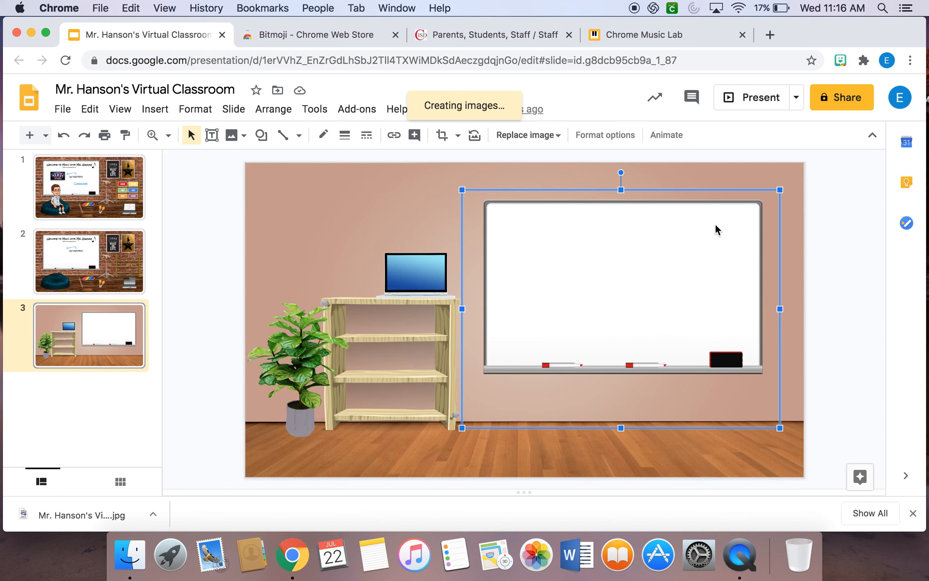
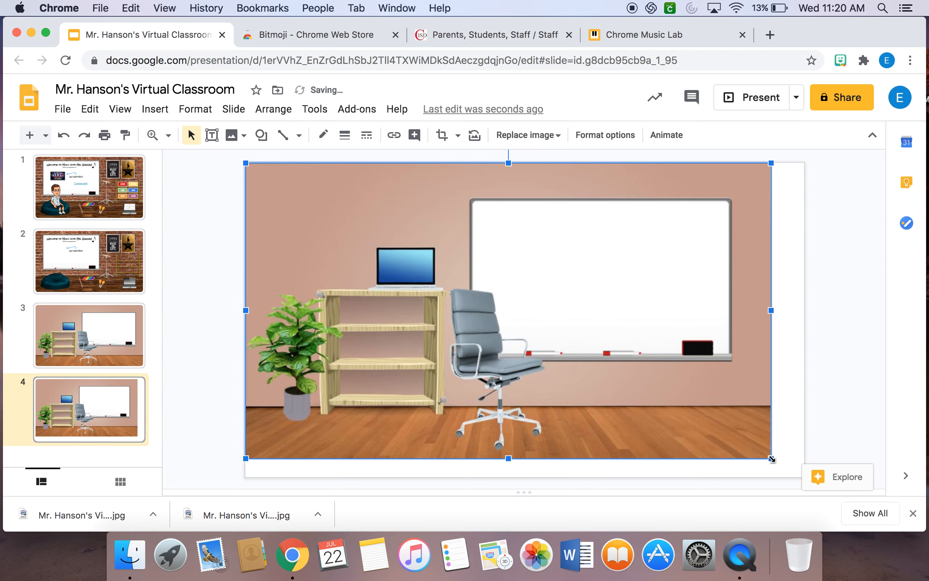
# Enlarge the classroom picture on slide 4 until it fills the whole slide.
pyautogui.moveTo(771, 458); pyautogui.dragTo(798, 470)
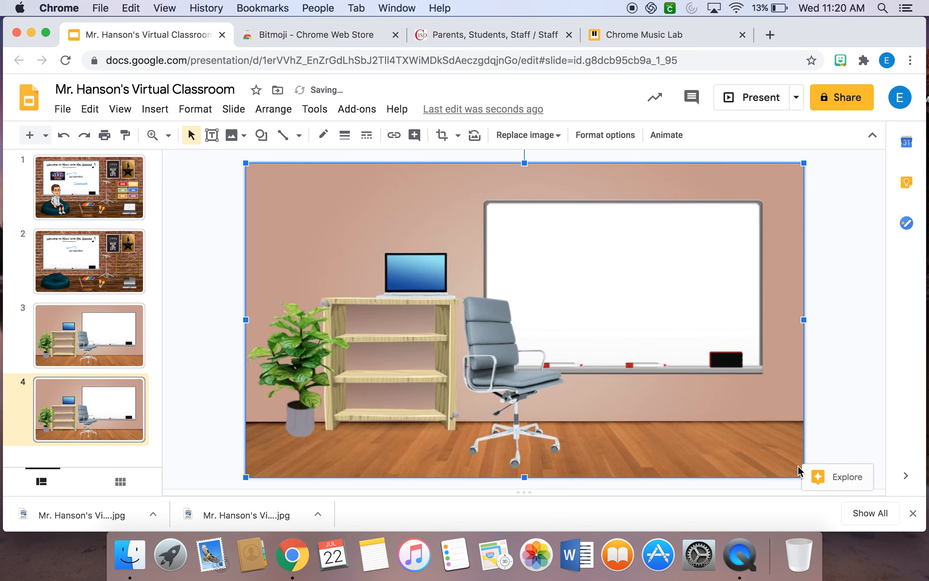
pyautogui.click(850, 387)
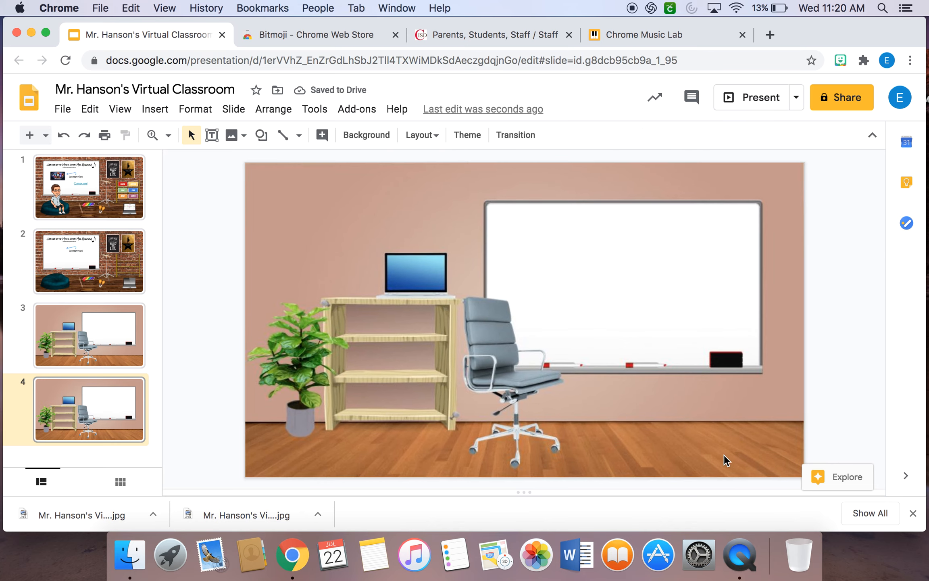
# Compare slide 3 with slide 4 and delete slide 4.
pyautogui.click(73, 356)
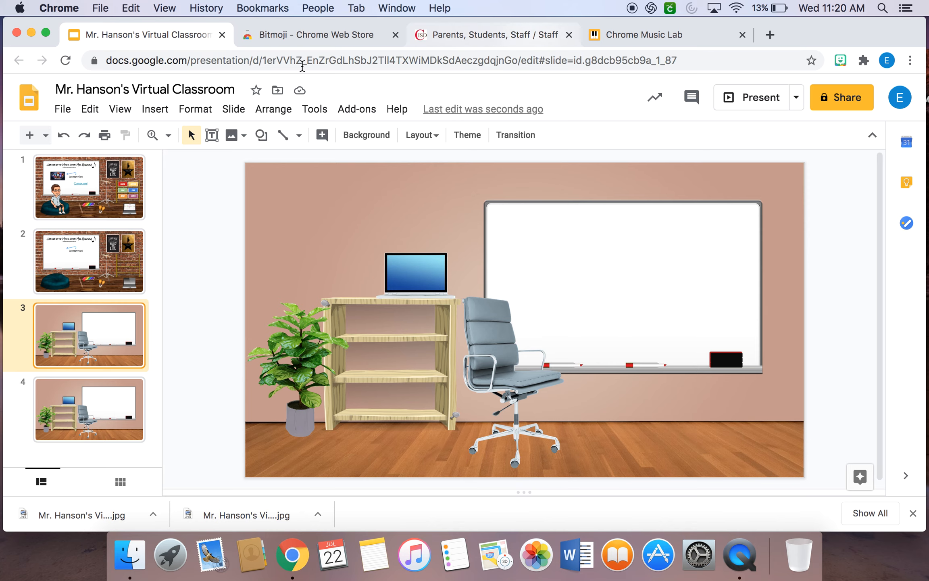
pyautogui.click(125, 401)
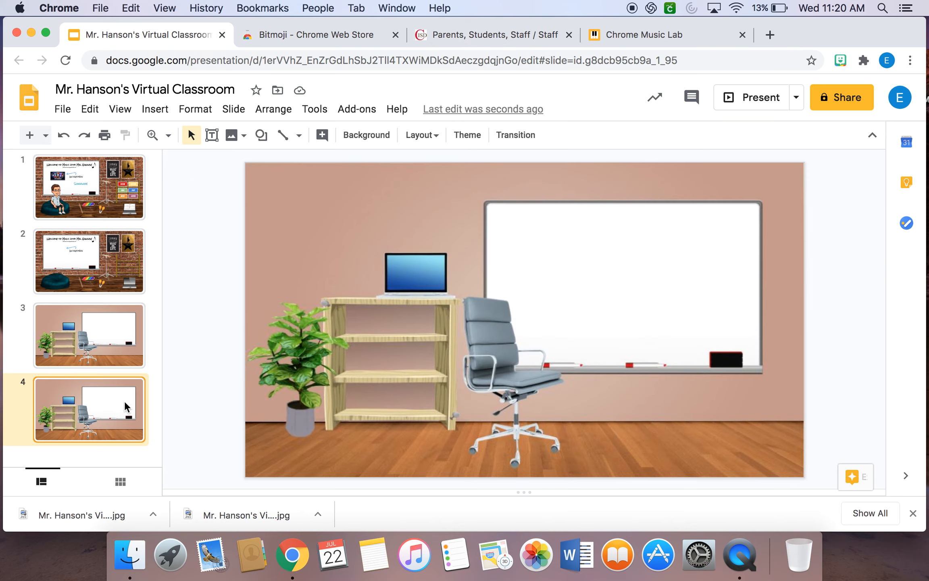
pyautogui.press('Delete')
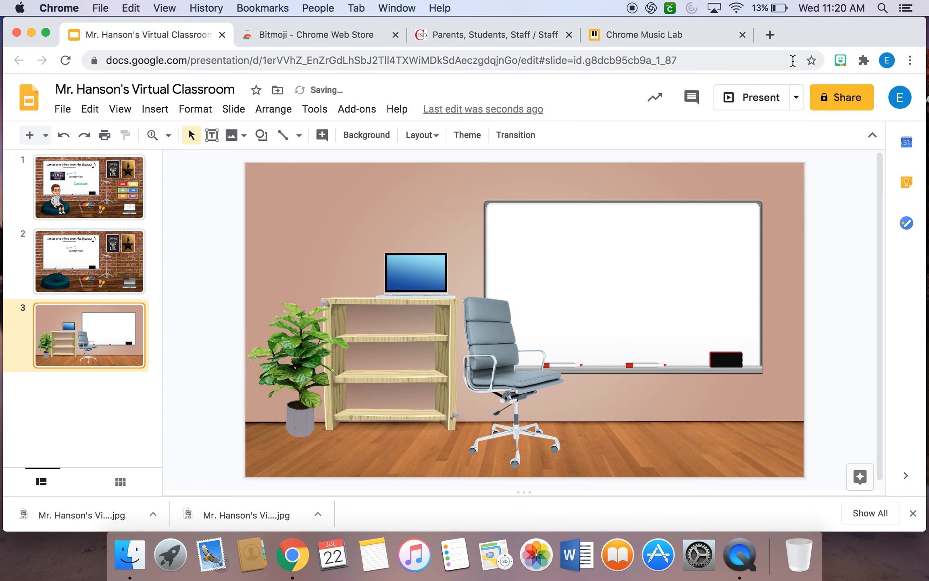
# Search Bitmoji for "sit" and add the seated avatar with hands on its knees to slide 3, in front of the whiteboard.
pyautogui.click(840, 62)
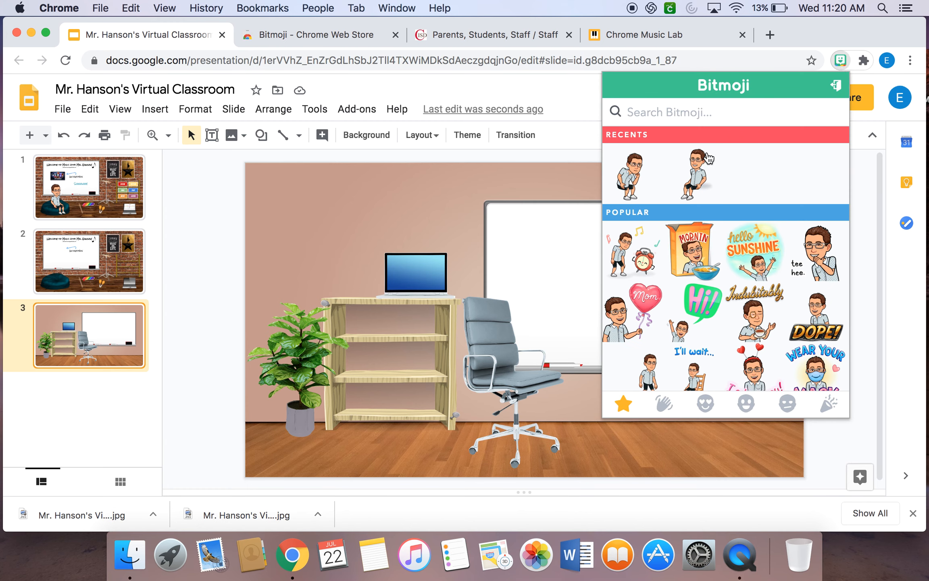
pyautogui.click(698, 176)
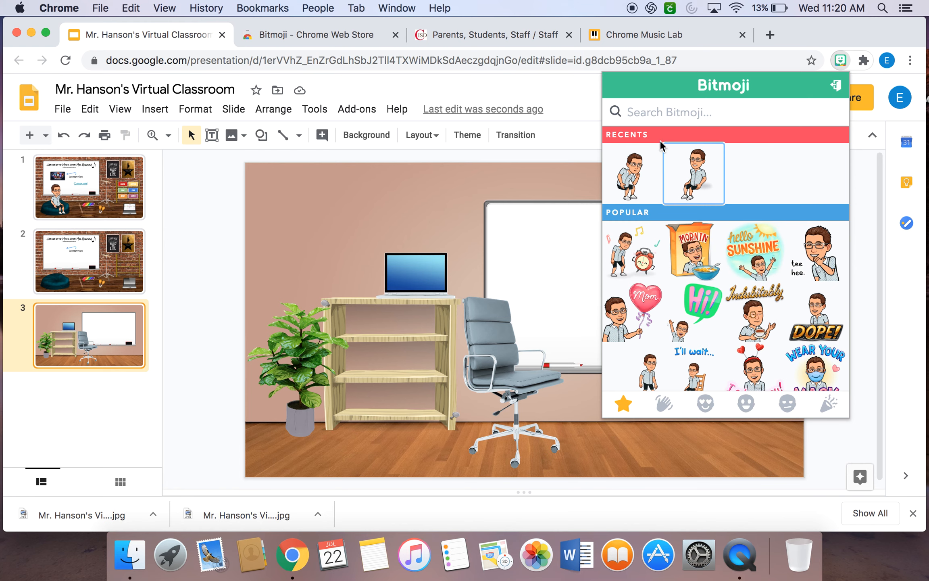
pyautogui.click(650, 111)
pyautogui.write('sit')
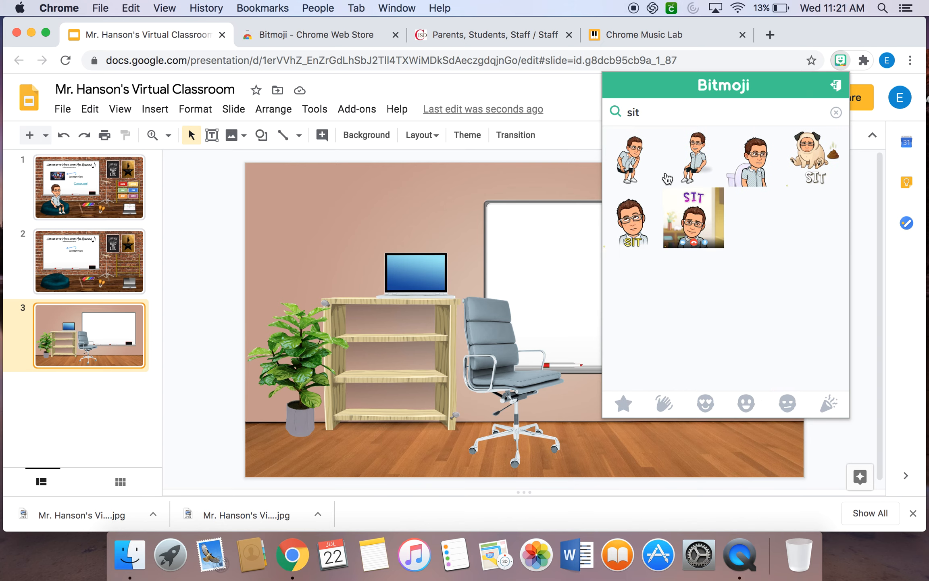
pyautogui.click(697, 162)
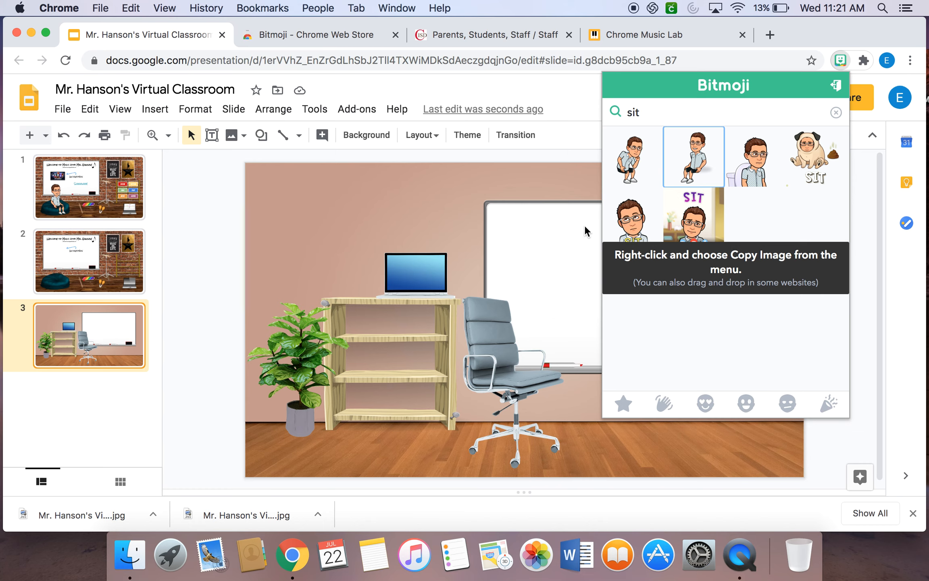
pyautogui.moveTo(704, 157); pyautogui.dragTo(488, 291)
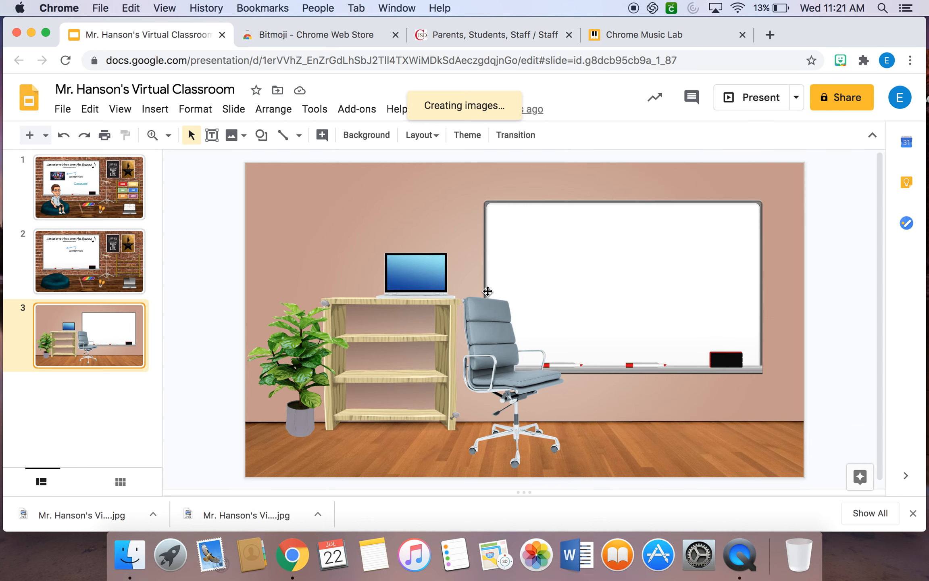
pyautogui.moveTo(606, 359); pyautogui.dragTo(597, 195)
pyautogui.moveTo(504, 211); pyautogui.dragTo(549, 268)
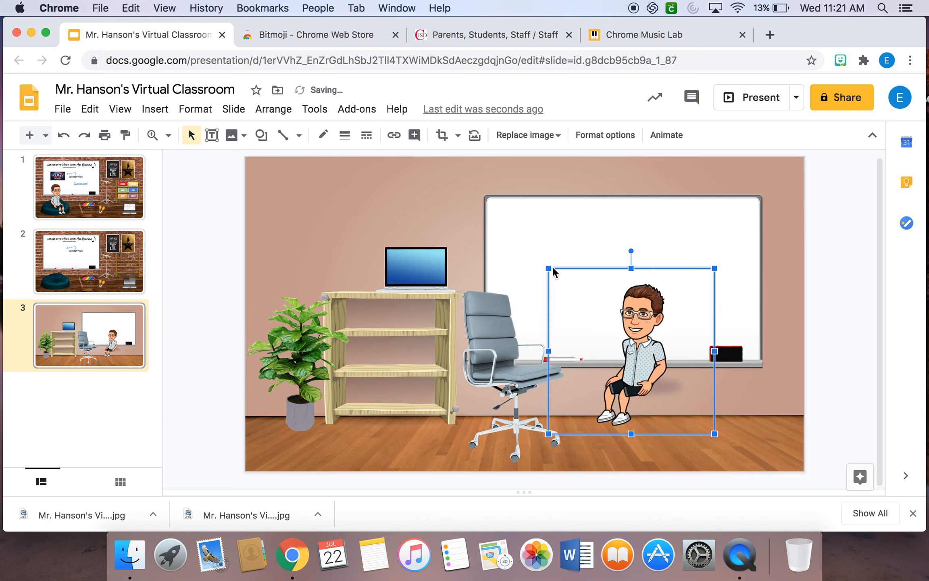
# Flip the seated avatar horizontally and position it on the seat of the office chair.
pyautogui.rightClick(634, 340)
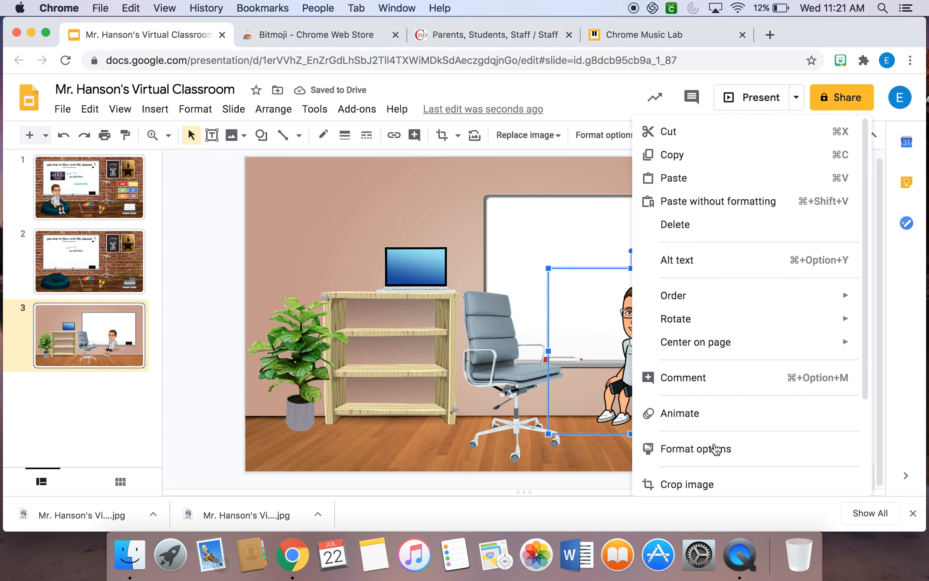
pyautogui.click(716, 455)
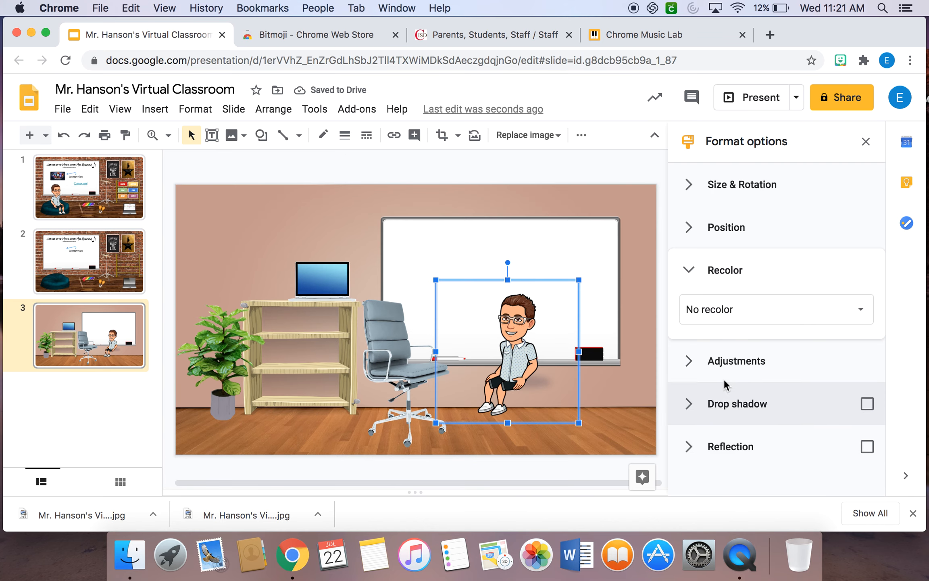
pyautogui.click(692, 187)
pyautogui.click(791, 425)
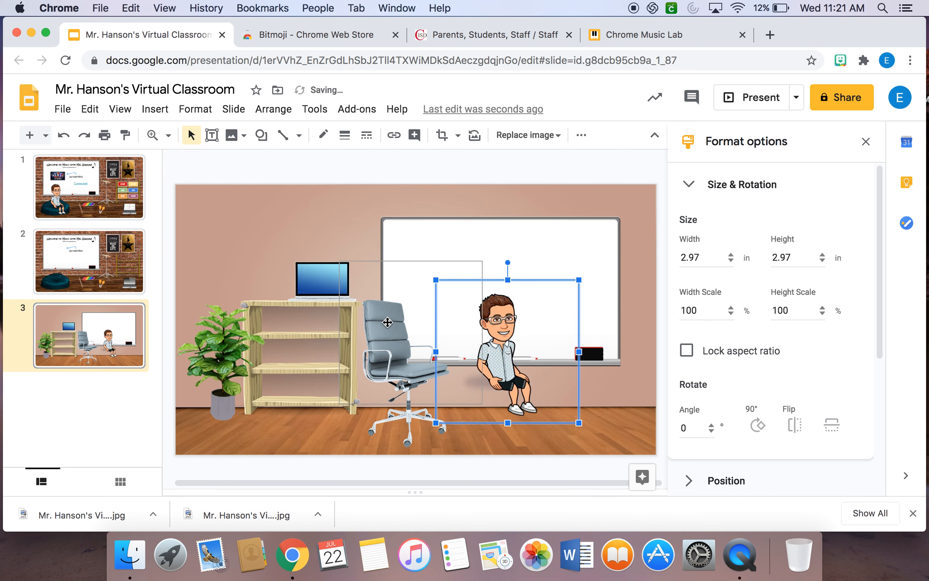
pyautogui.moveTo(388, 328); pyautogui.dragTo(401, 330)
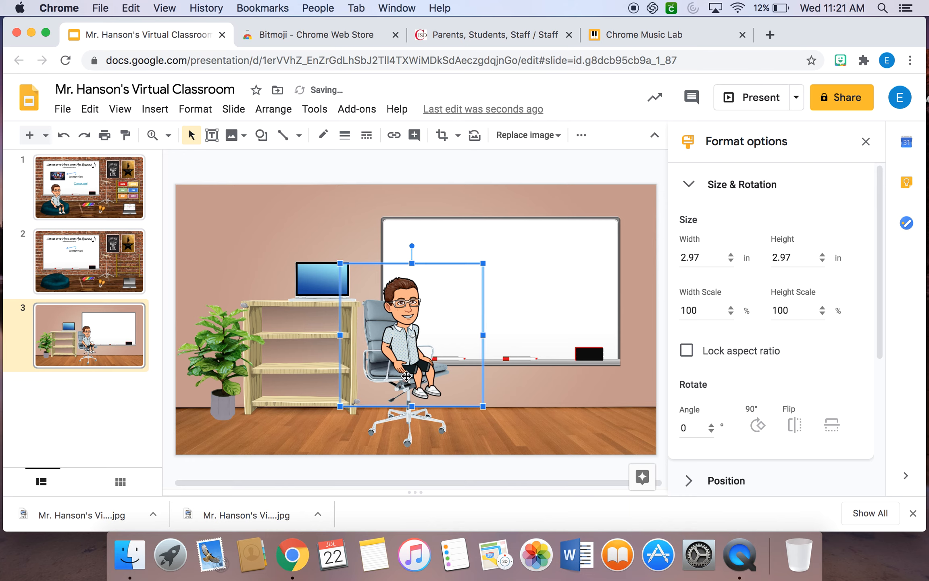
pyautogui.click(273, 227)
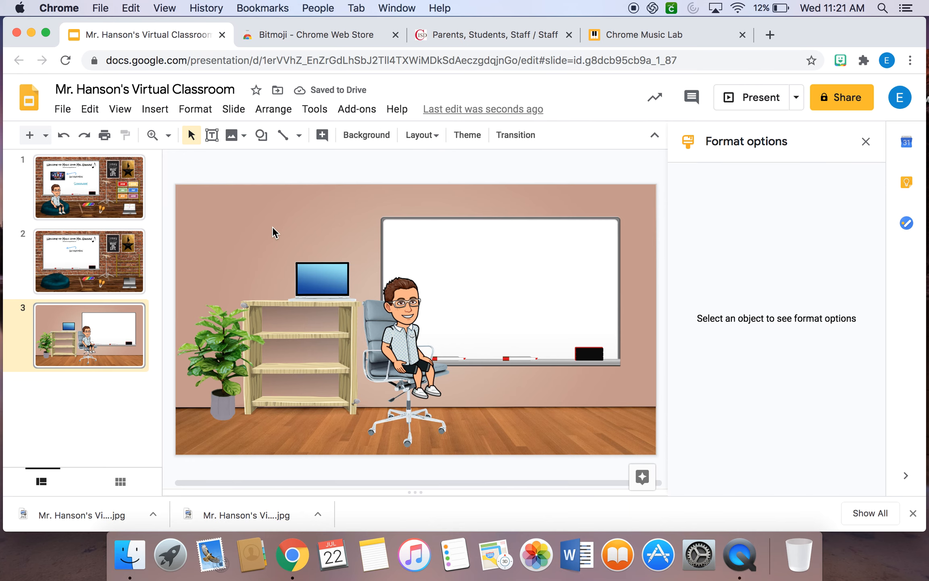
pyautogui.click(866, 141)
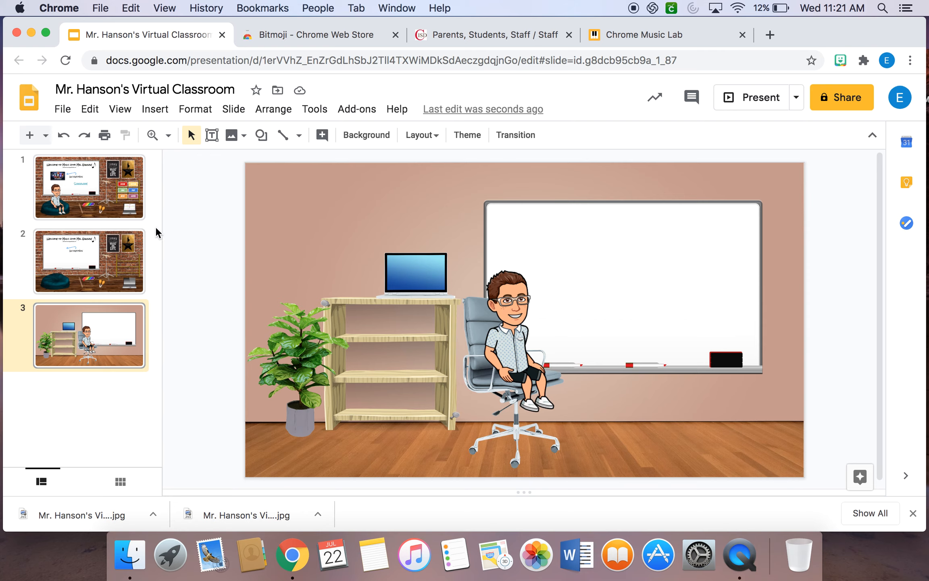
# Search the web for "chrome music lab" images and insert the Song Maker screenshot.
pyautogui.click(146, 116)
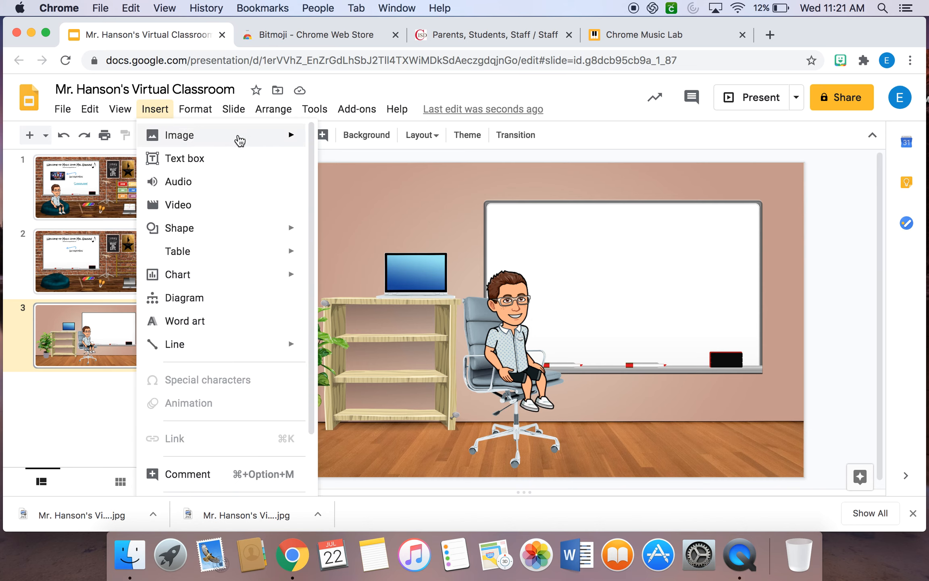
pyautogui.moveTo(269, 135)
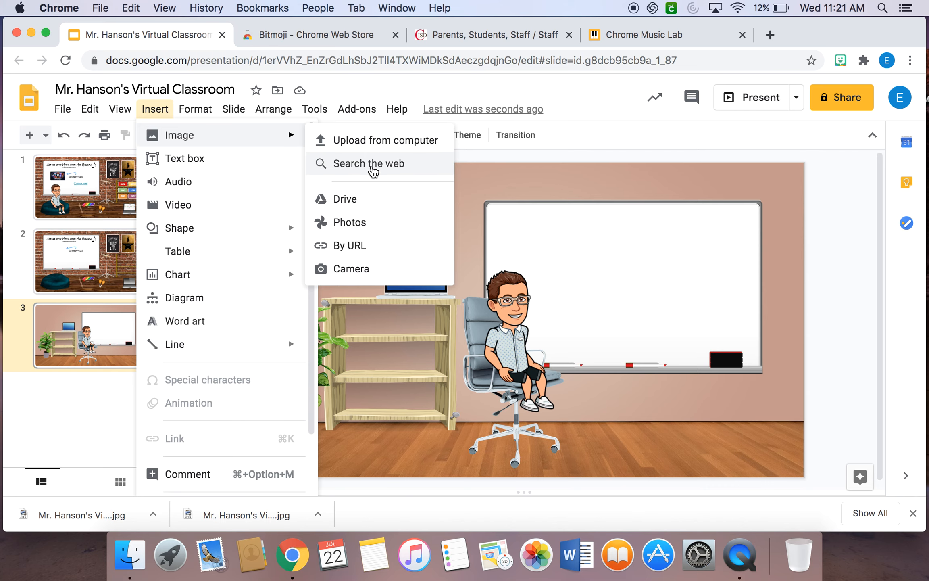
pyautogui.click(372, 165)
pyautogui.click(821, 145)
pyautogui.press('super+a')
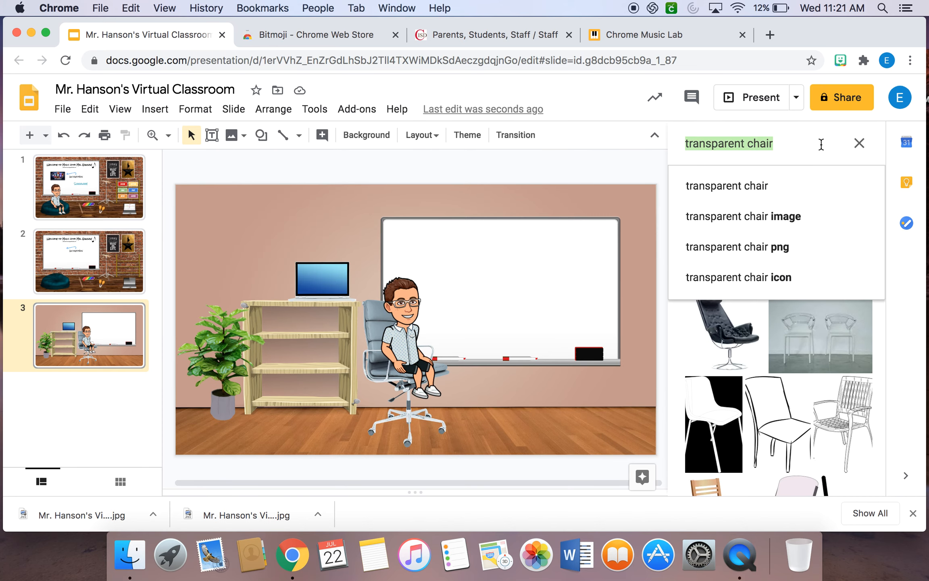
pyautogui.write('chrome')
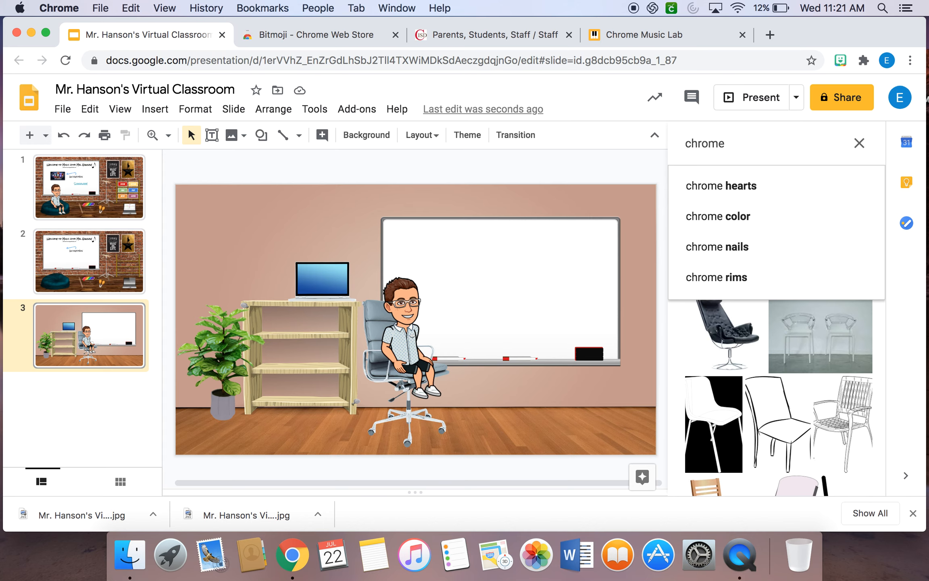
pyautogui.write(' music lab')
pyautogui.press('Return')
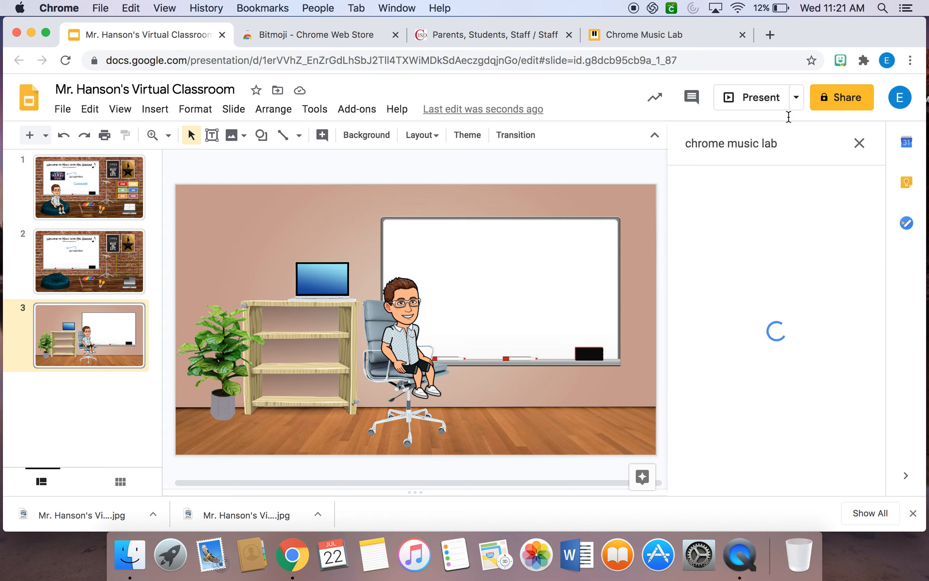
pyautogui.click(770, 220)
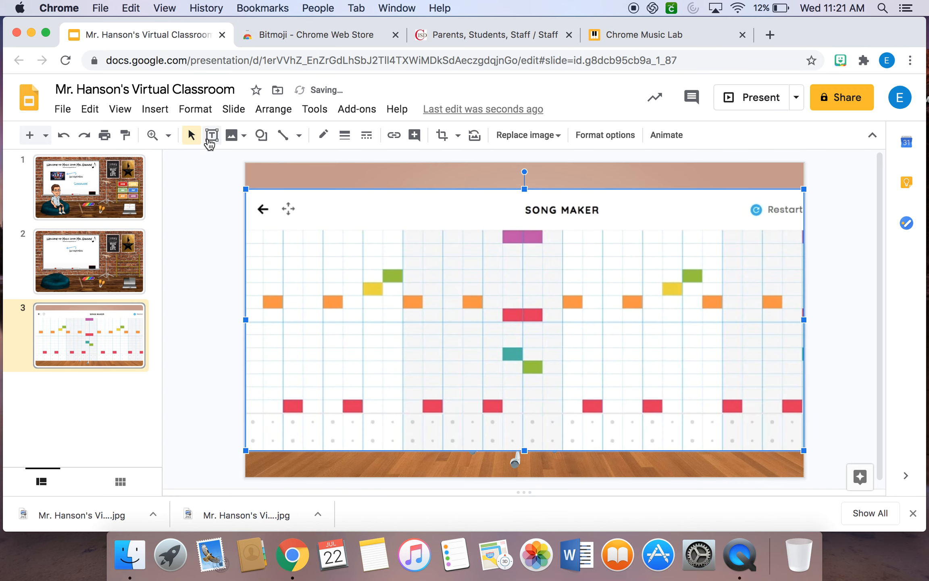
# Shrink the Song Maker image and fit it over the laptop's screen on the bookcase.
pyautogui.moveTo(450, 238); pyautogui.dragTo(721, 337)
pyautogui.moveTo(756, 398); pyautogui.dragTo(581, 316)
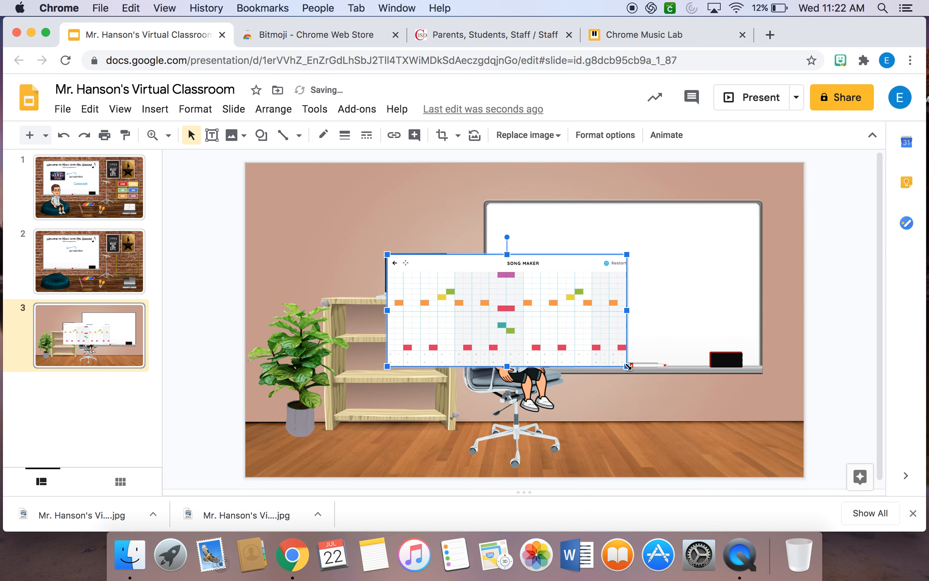
pyautogui.moveTo(628, 366); pyautogui.dragTo(414, 283)
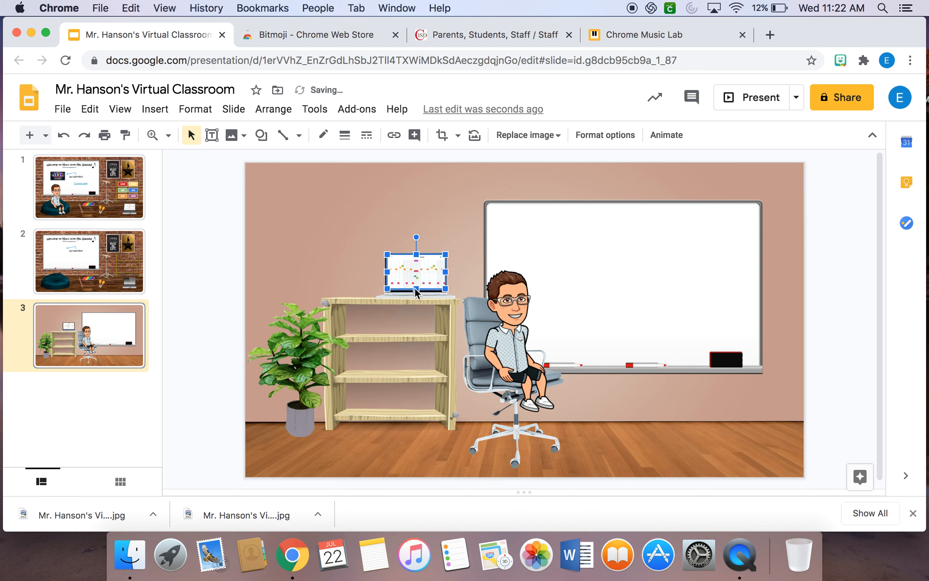
pyautogui.click(362, 227)
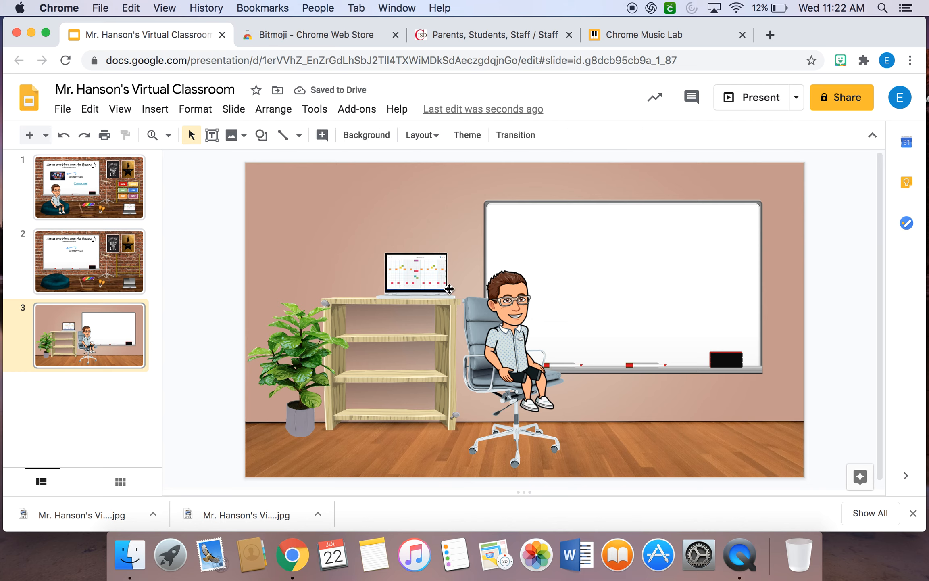
# Link the Song Maker image on the laptop to the Chrome Music Lab page musiclab.chromeexperiments.com/Experiments.
pyautogui.click(421, 269)
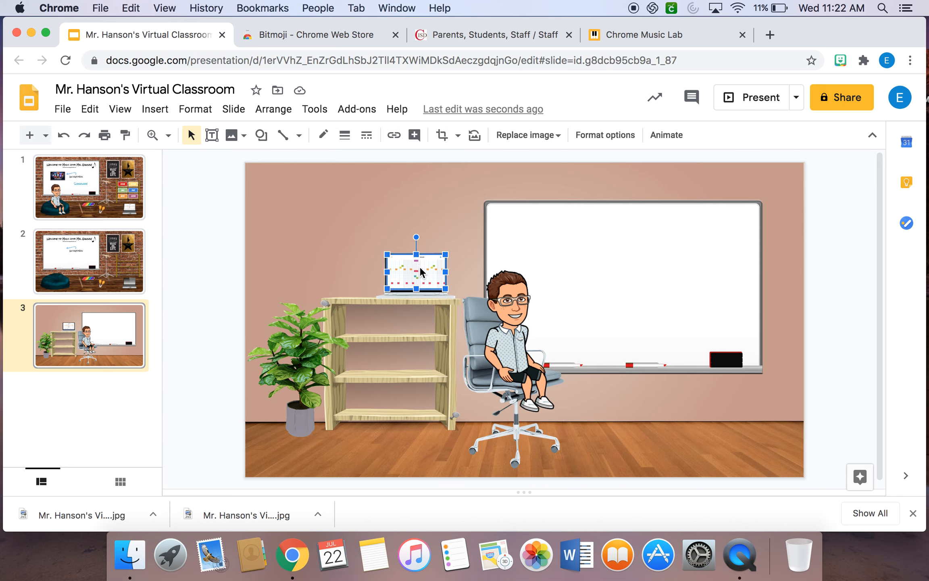
pyautogui.click(155, 109)
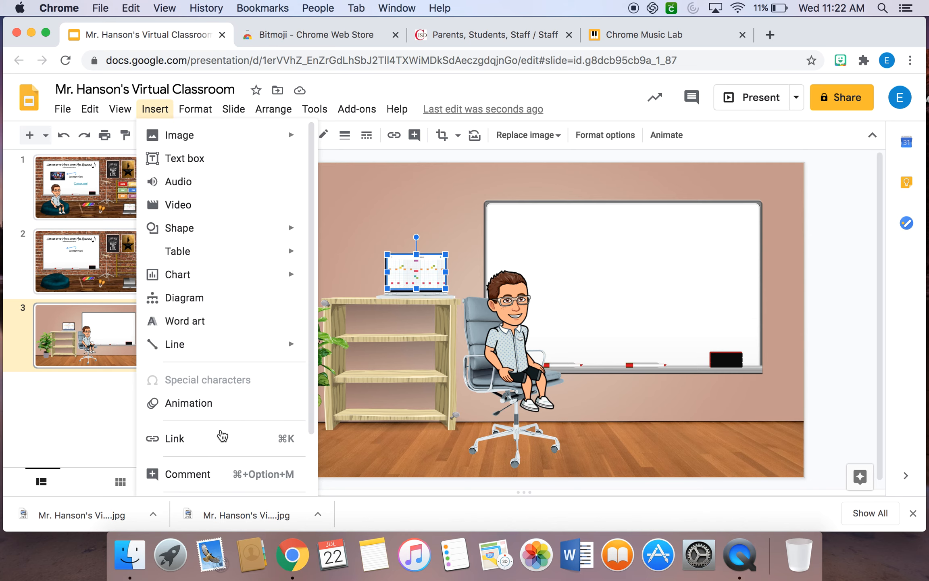
pyautogui.click(221, 439)
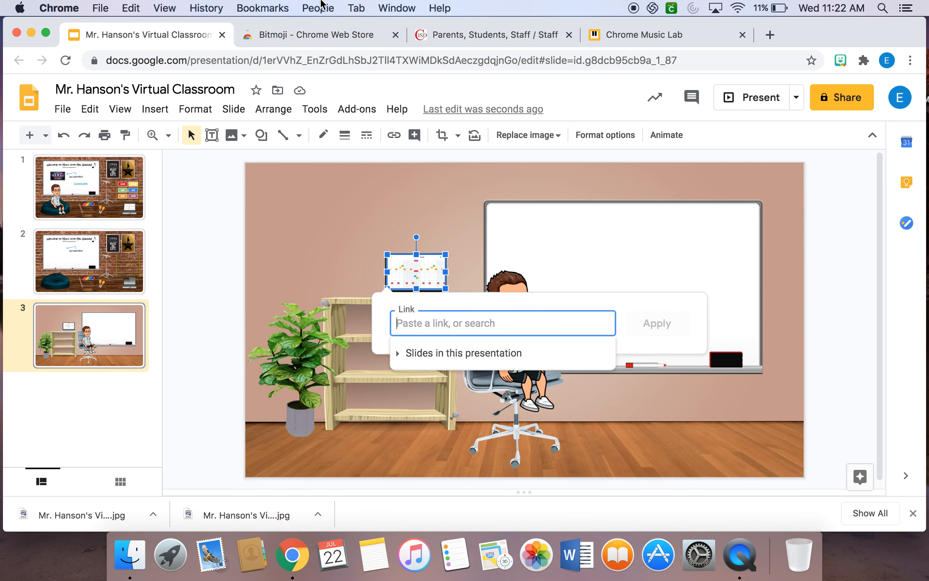
pyautogui.click(645, 39)
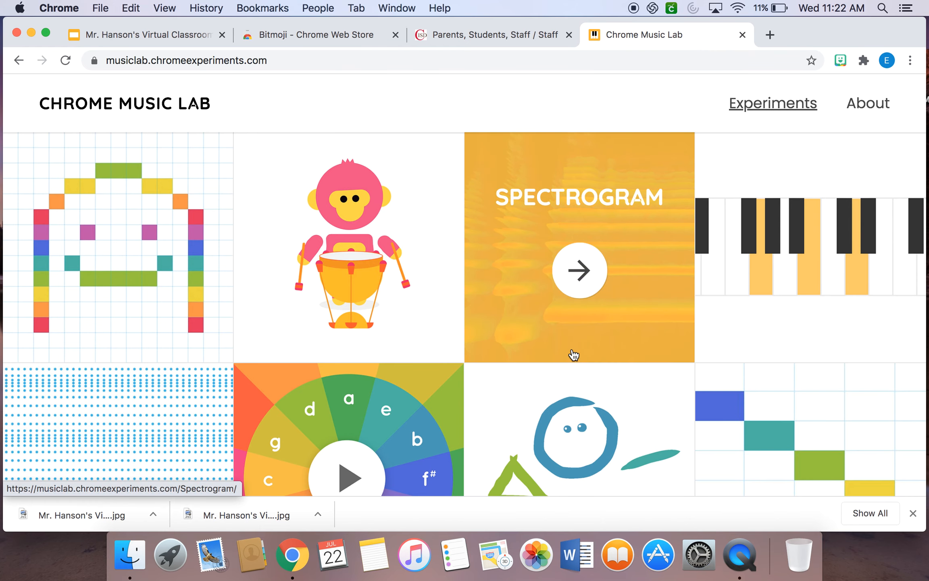
pyautogui.scroll(-5, 573, 355)
pyautogui.scroll(5, 573, 353)
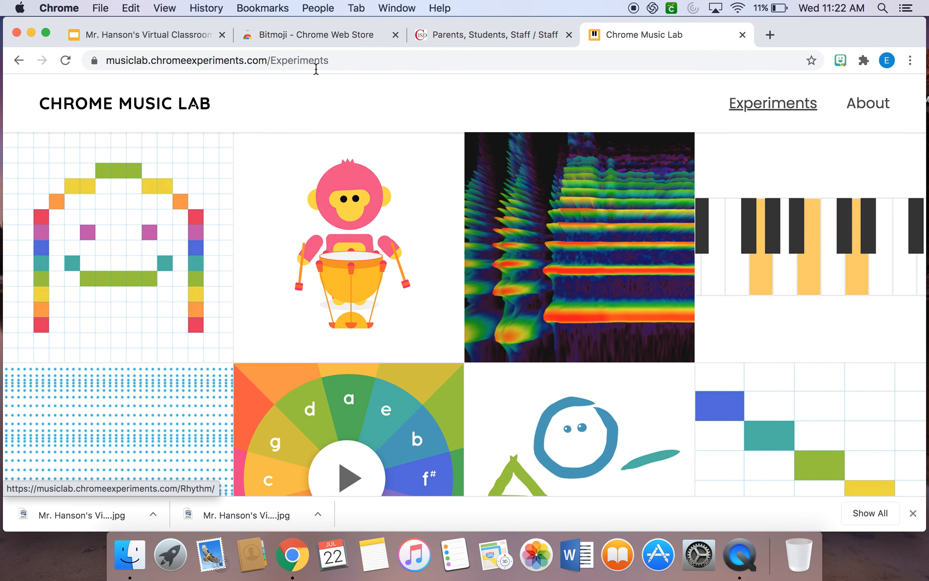
pyautogui.click(354, 59)
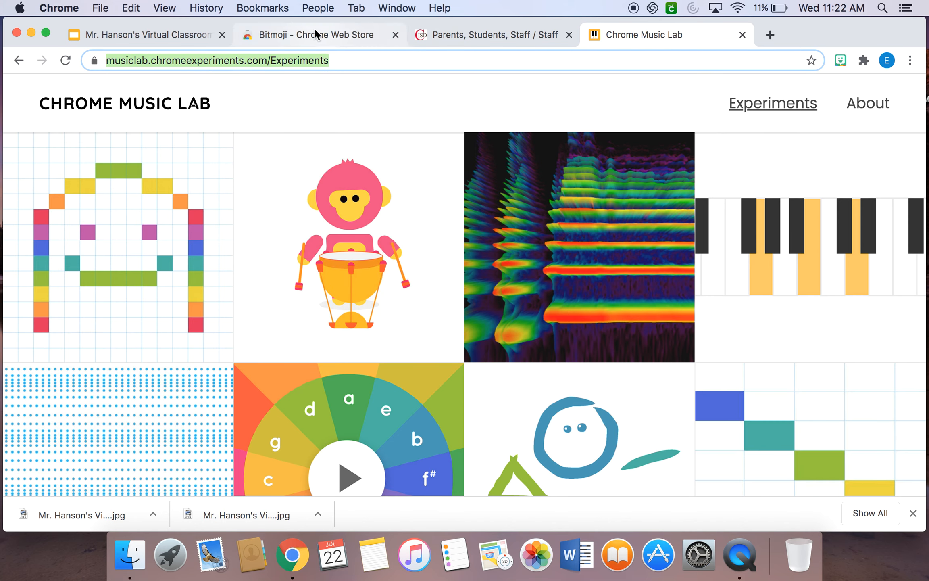
pyautogui.click(158, 30)
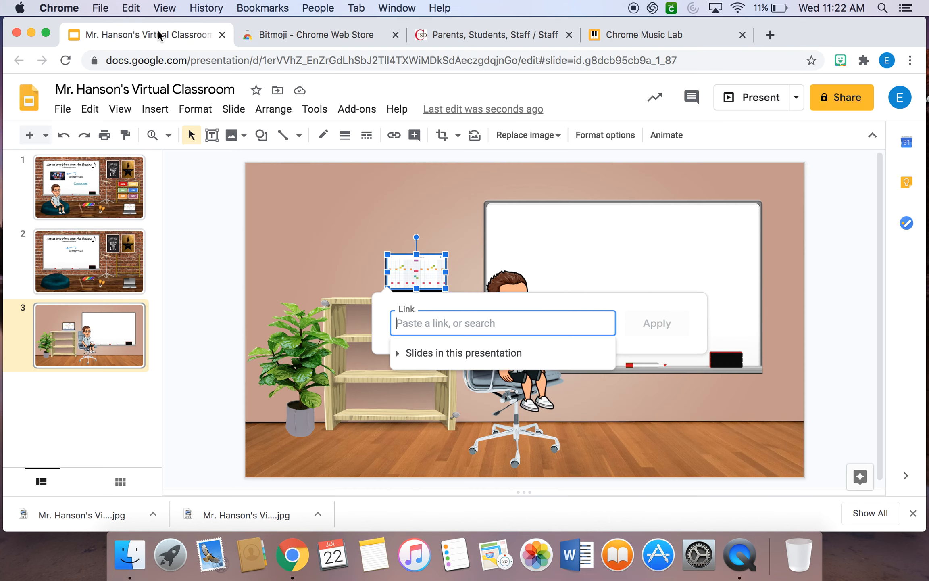
pyautogui.click(458, 323)
pyautogui.press('super+v')
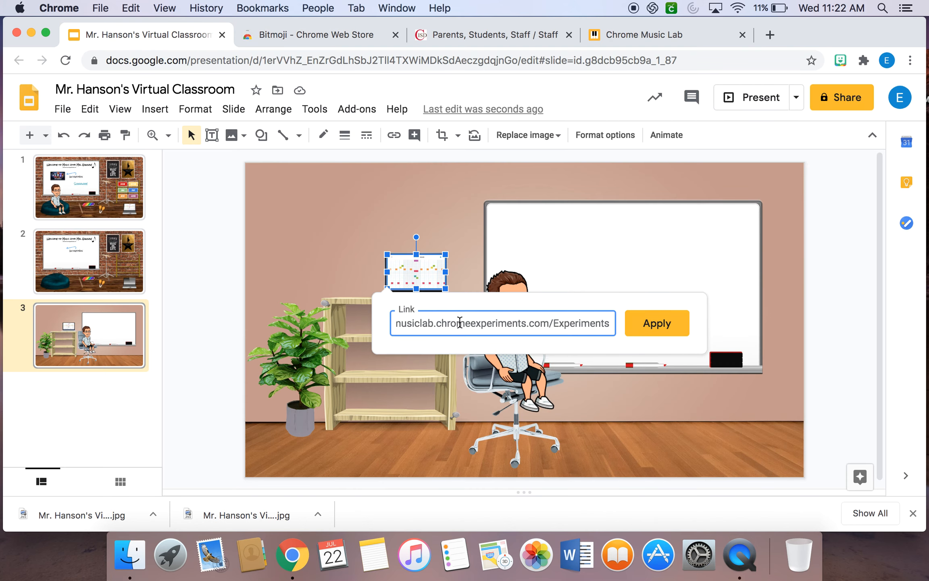
pyautogui.click(665, 326)
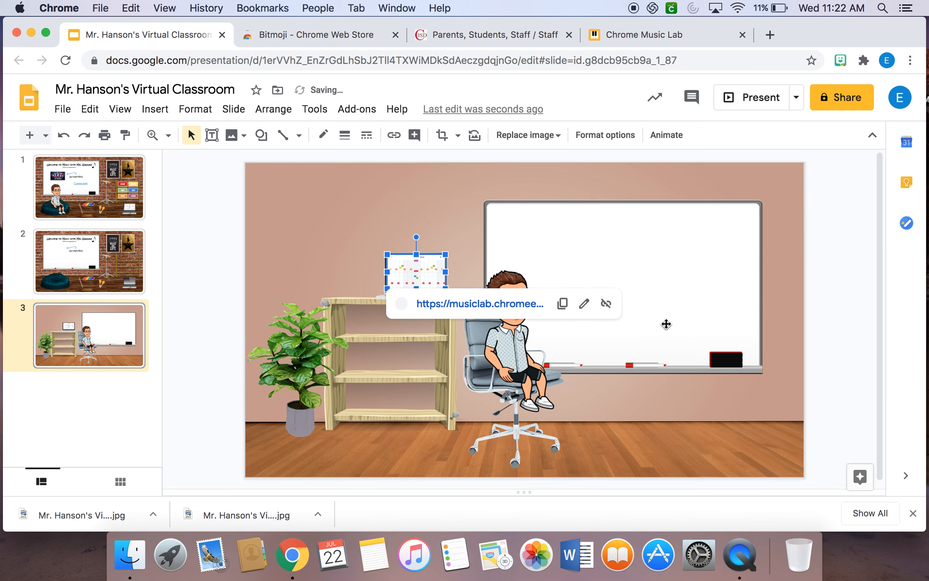
# Check the link preview attached to the Song Maker image on the laptop.
pyautogui.click(319, 183)
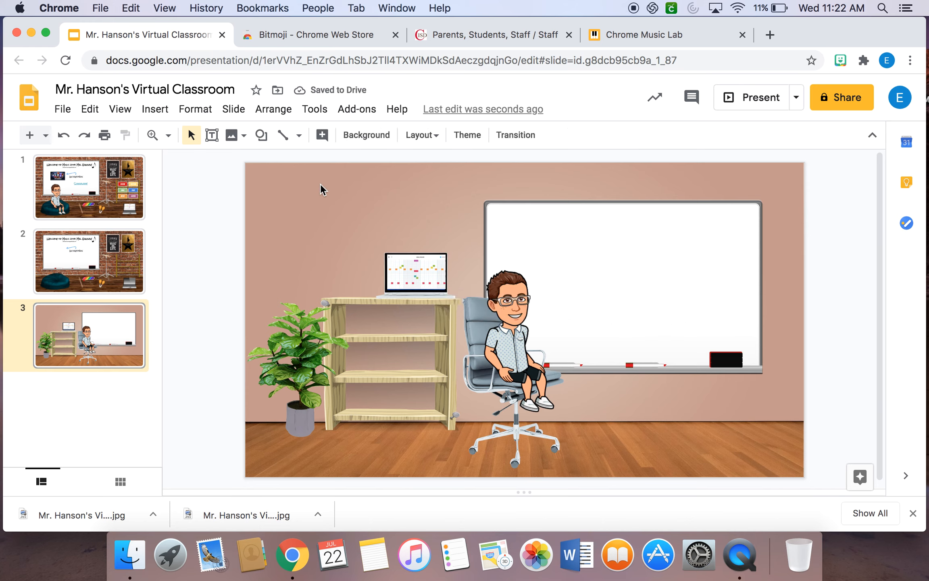
pyautogui.click(413, 279)
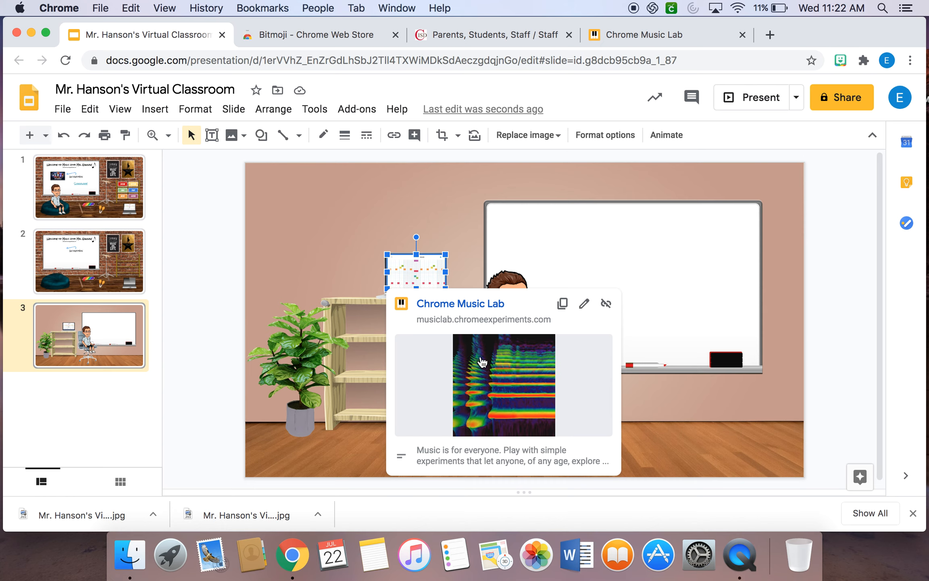
pyautogui.click(330, 217)
# Add a text box near the top of the whiteboard reading "Schoology" in the Rock Salt font.
pyautogui.click(212, 135)
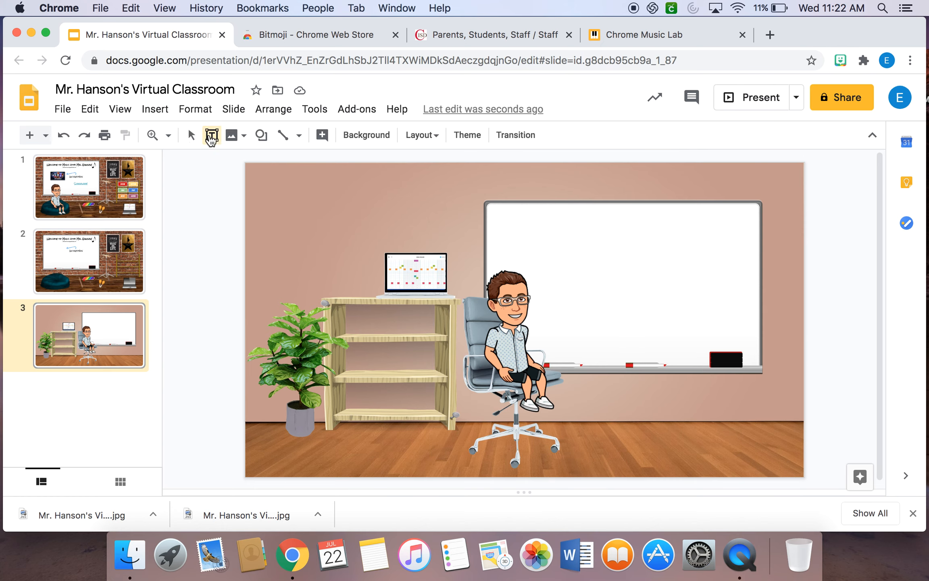
pyautogui.moveTo(546, 223); pyautogui.dragTo(710, 247)
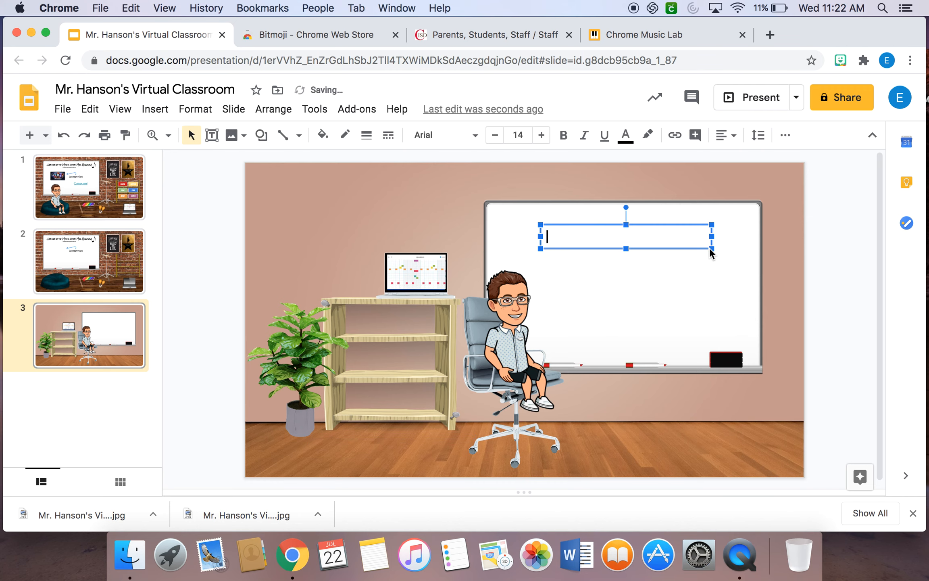
pyautogui.click(90, 185)
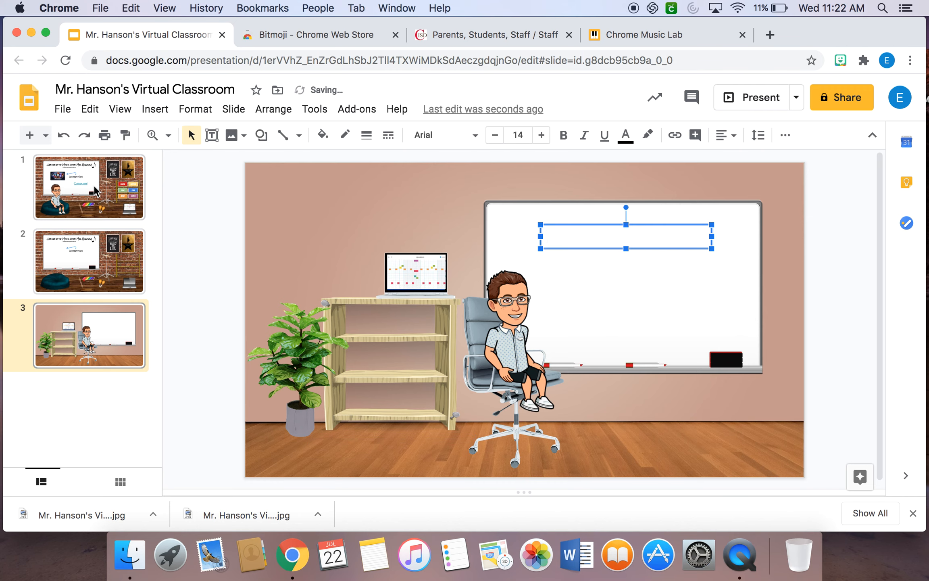
pyautogui.click(140, 308)
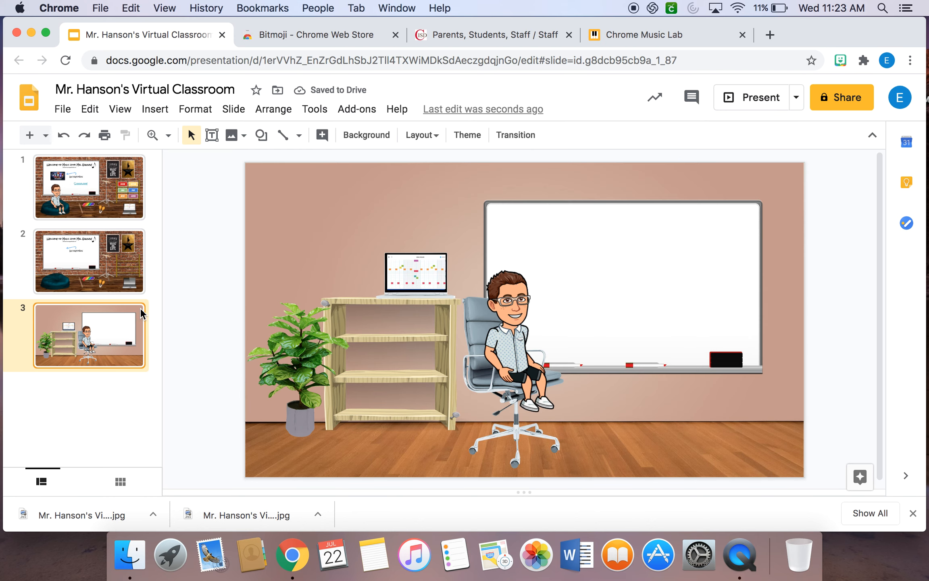
pyautogui.click(617, 236)
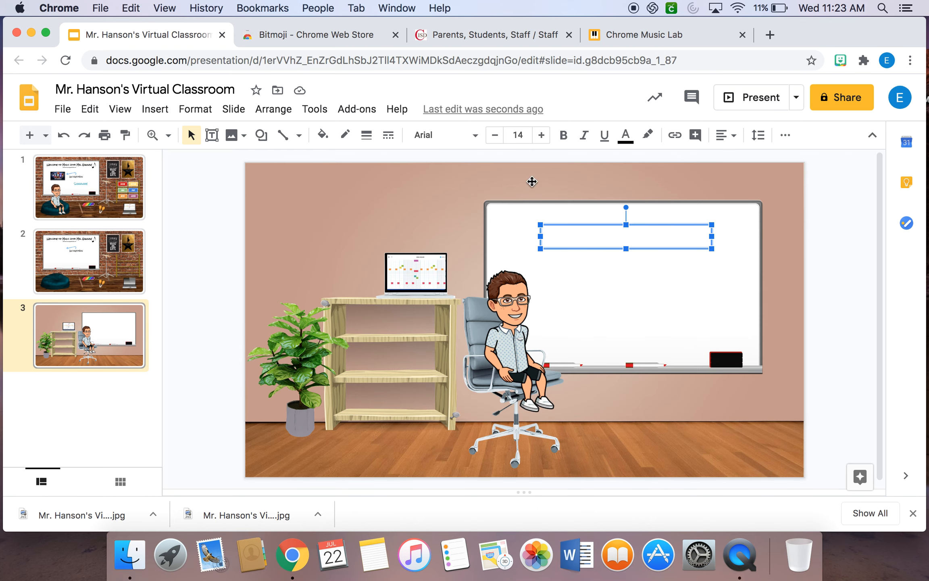
pyautogui.click(471, 137)
pyautogui.click(473, 216)
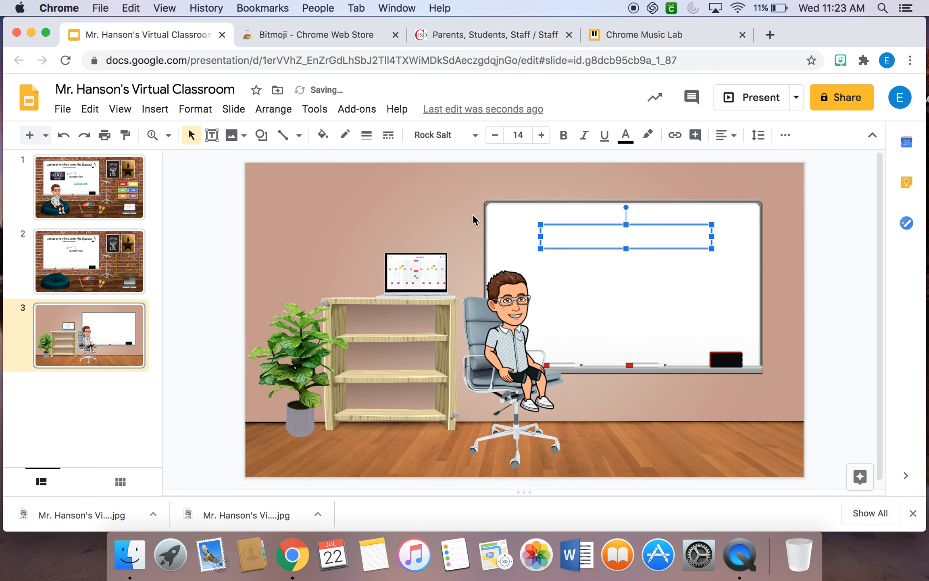
pyautogui.write('Schoology')
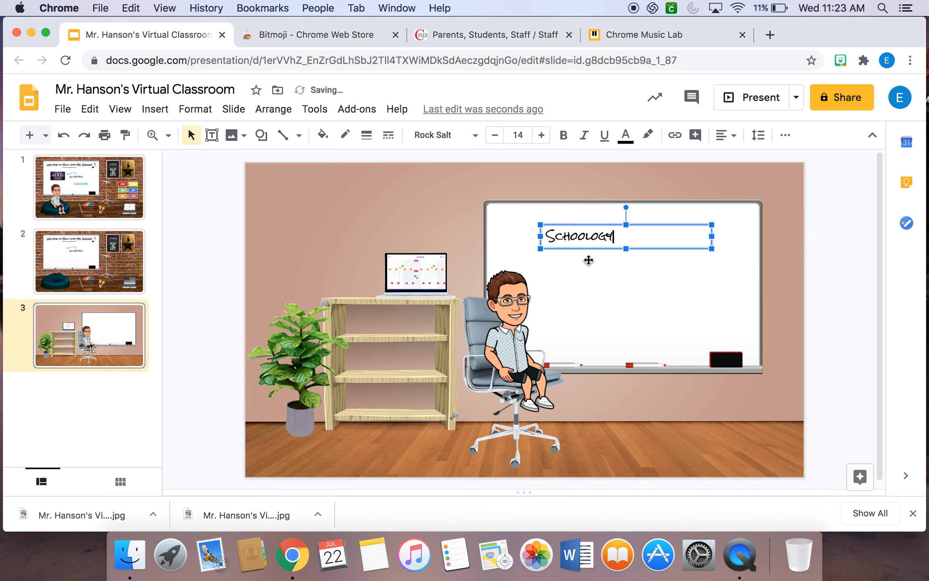
# Start a link on the whiteboard's Schoology text and copy the Schoology address from the Coppell ISD staff resources page.
pyautogui.moveTo(627, 234); pyautogui.dragTo(536, 236)
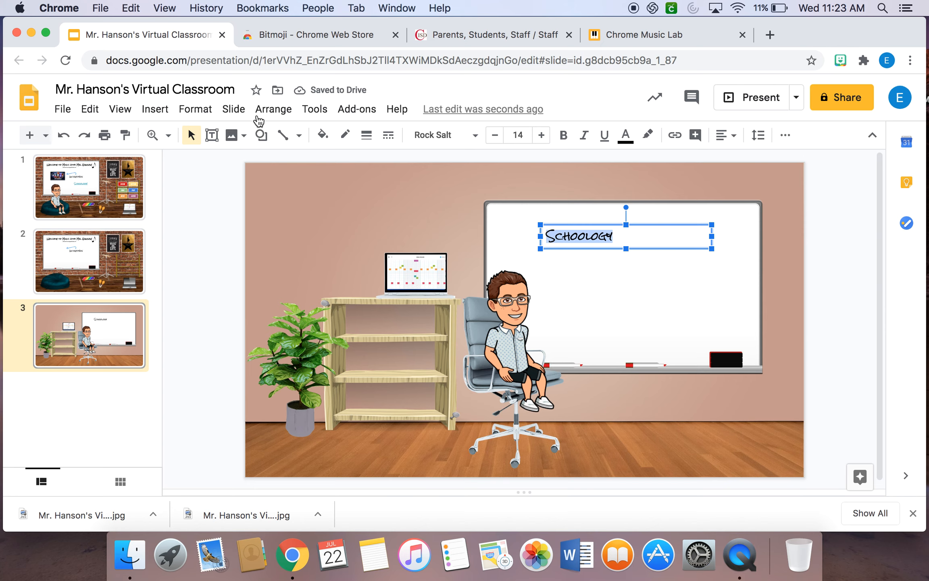
pyautogui.click(157, 110)
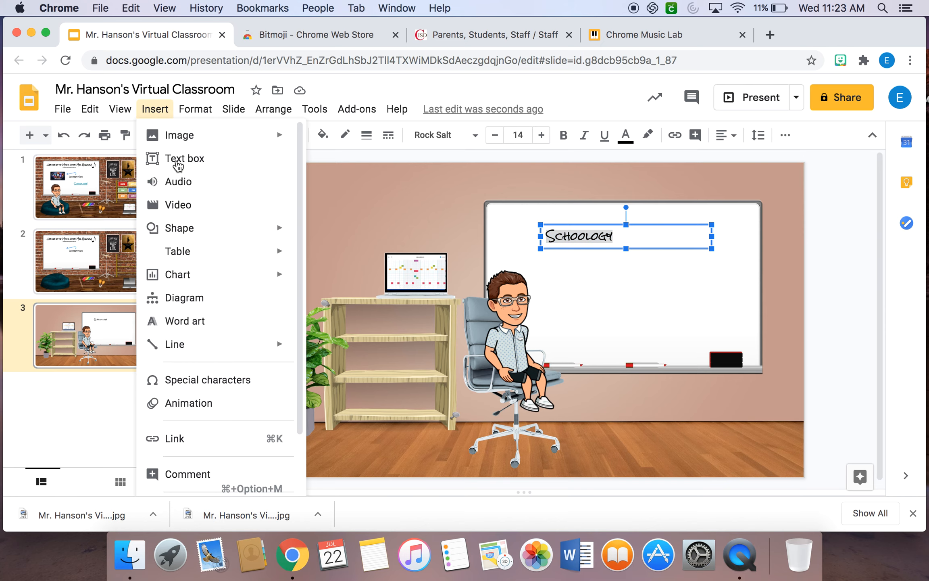
pyautogui.click(237, 438)
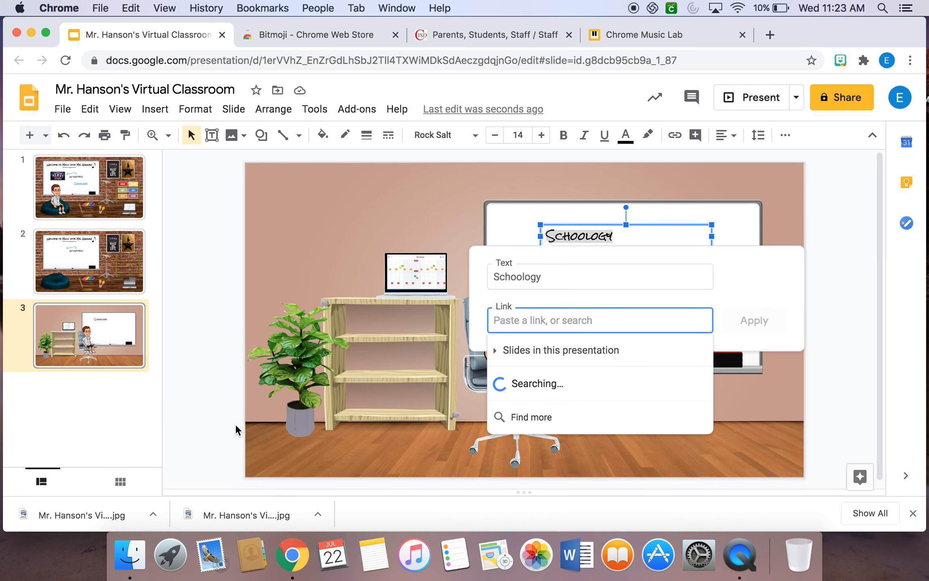
pyautogui.click(488, 33)
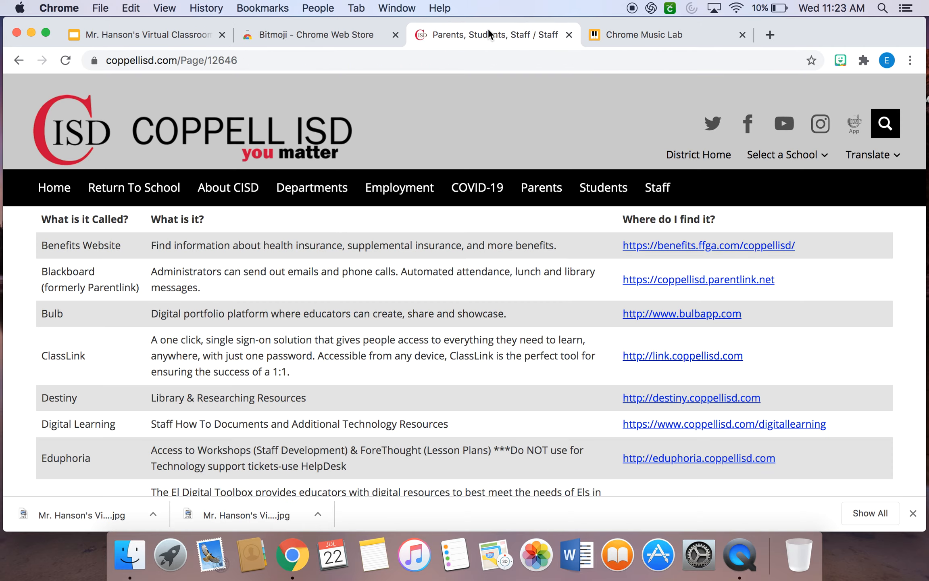
pyautogui.scroll(-15, 690, 441)
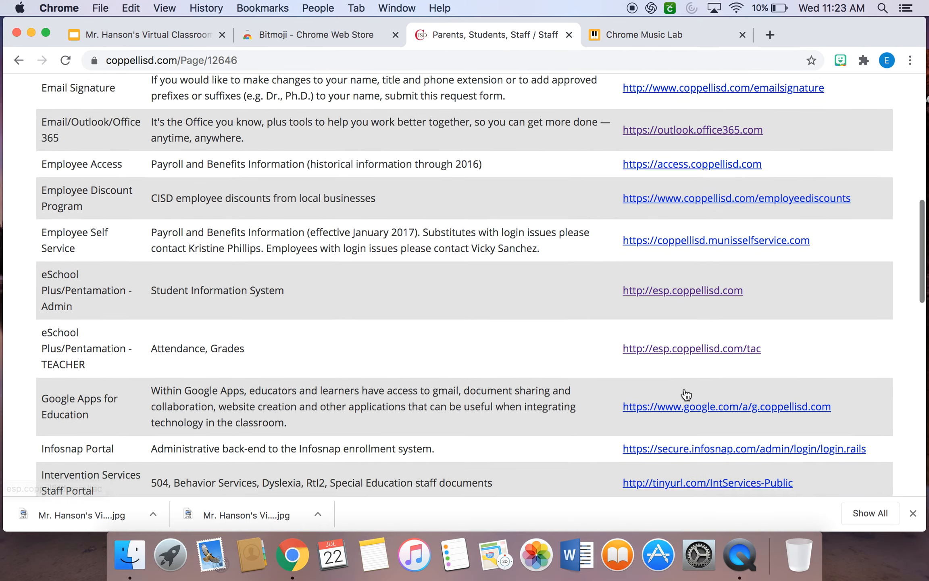
pyautogui.scroll(-2, 685, 392)
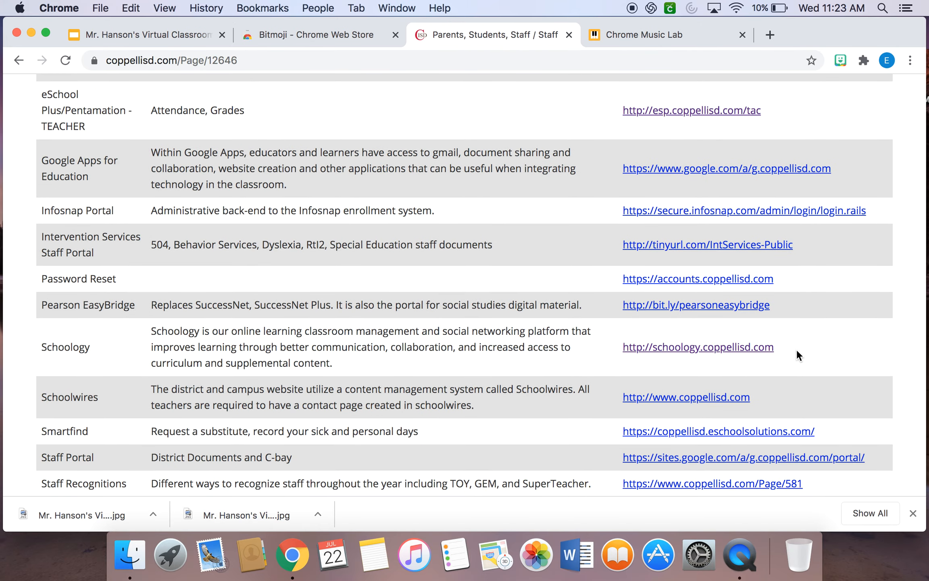
pyautogui.moveTo(790, 349); pyautogui.dragTo(624, 338)
pyautogui.press('super+c')
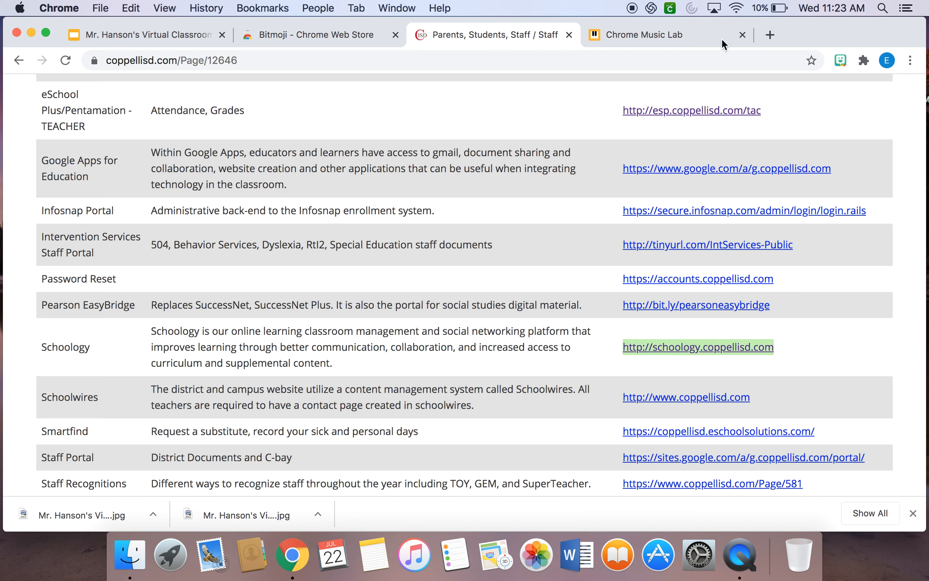
pyautogui.click(659, 31)
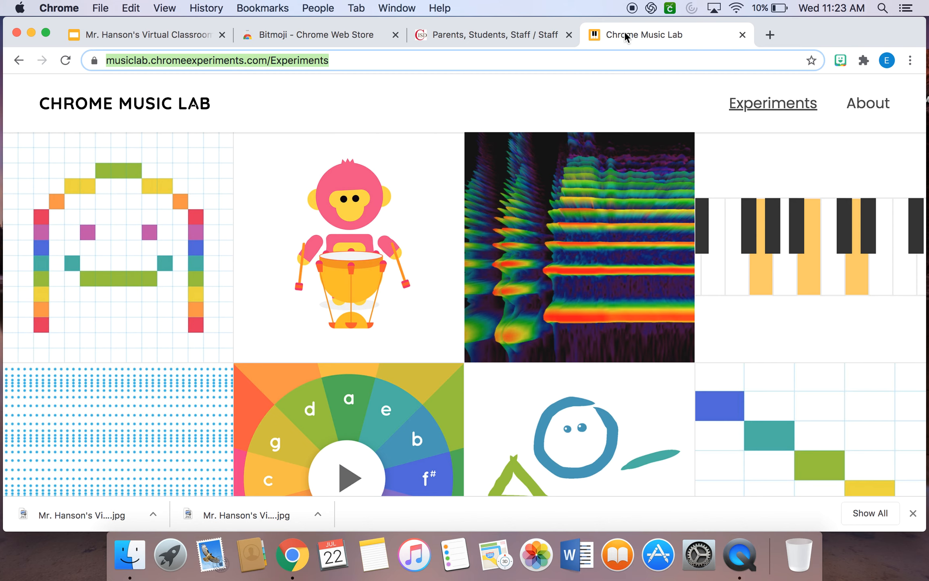
pyautogui.click(174, 35)
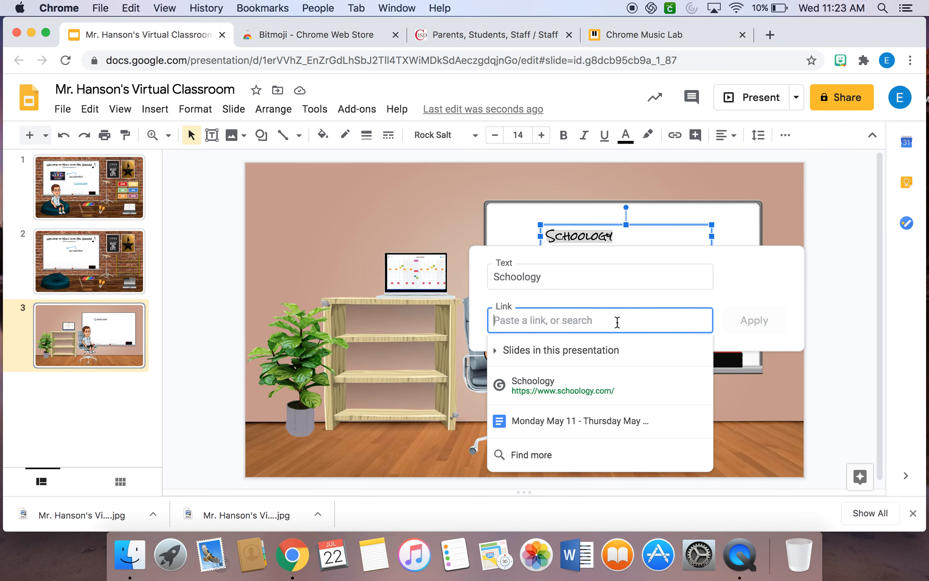
pyautogui.press('super+v')
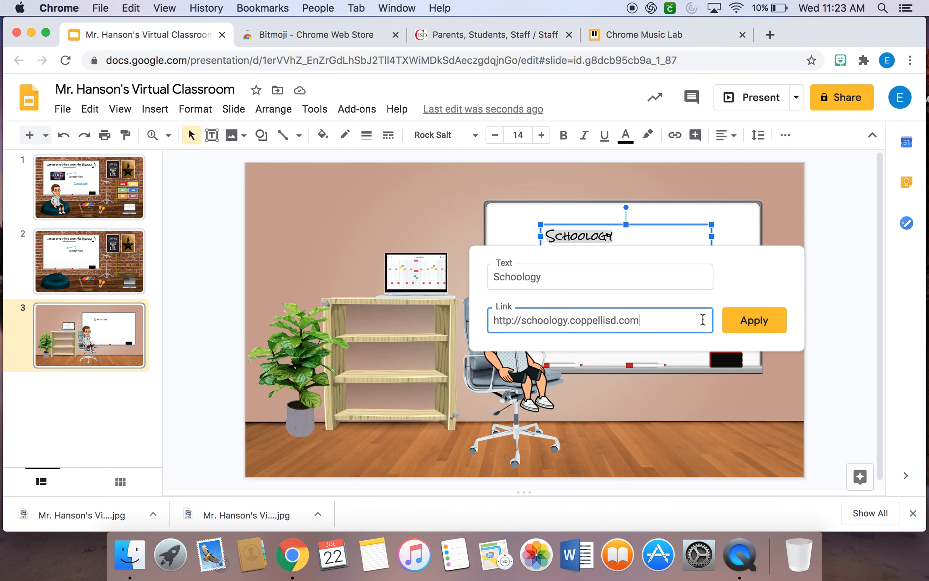
pyautogui.click(769, 323)
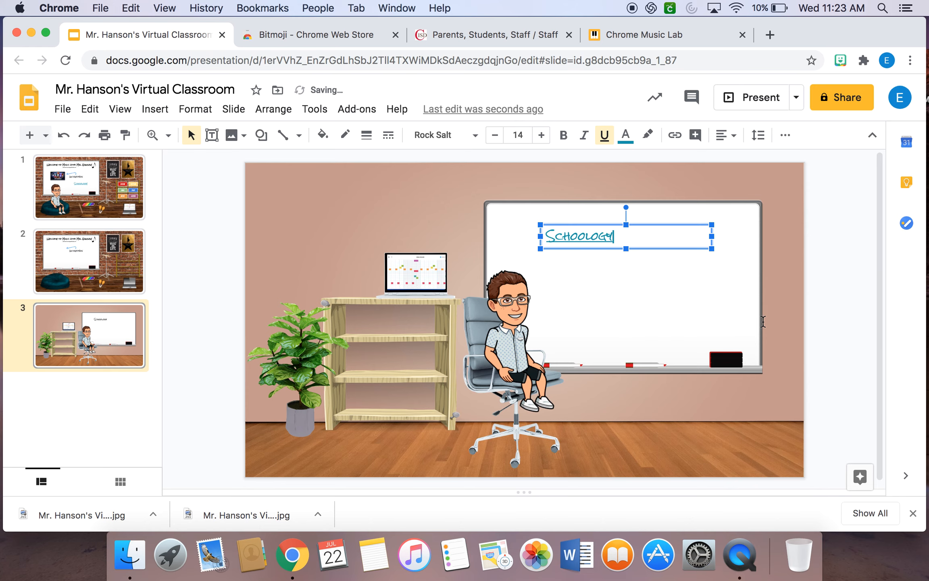
pyautogui.click(653, 285)
# Check the link preview of the Schoology text on the whiteboard.
pyautogui.click(231, 200)
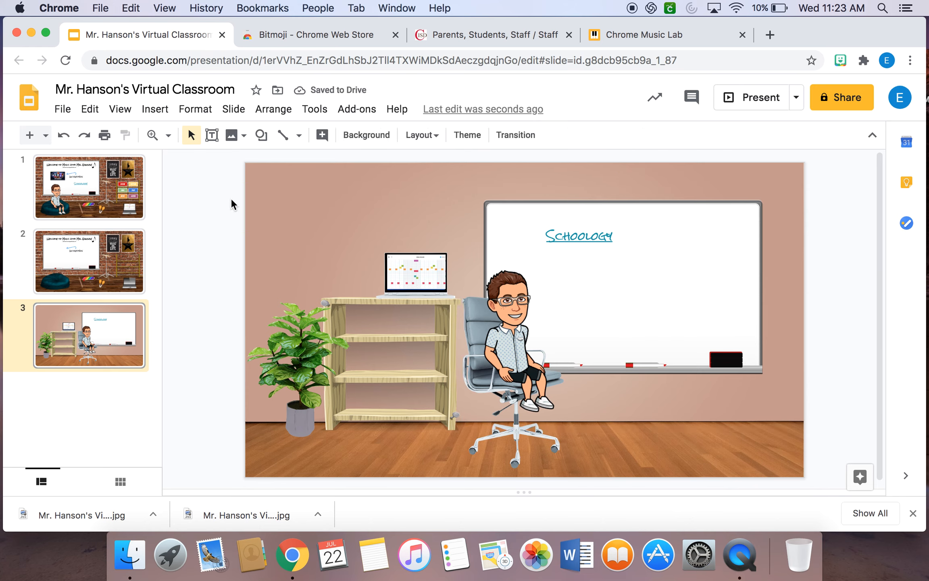
pyautogui.click(579, 238)
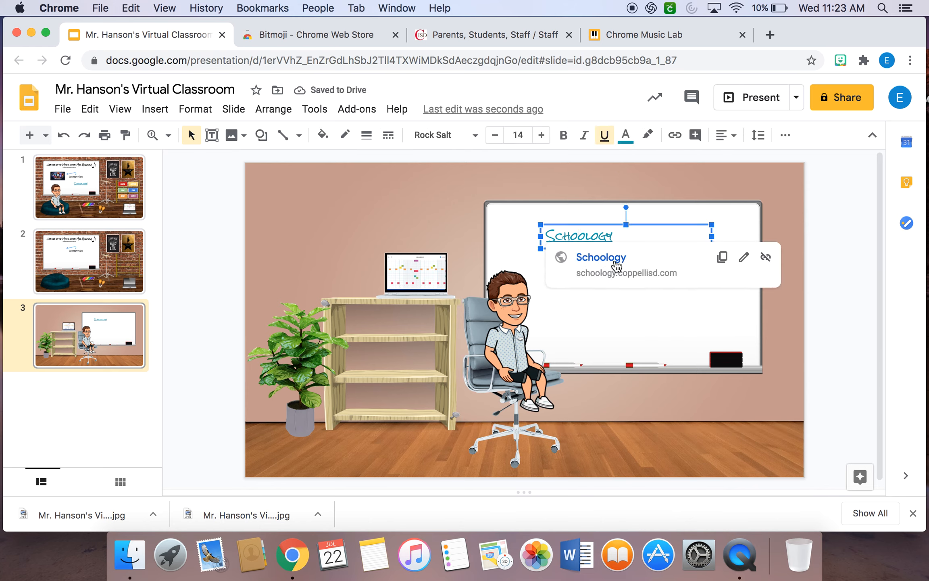
pyautogui.click(194, 251)
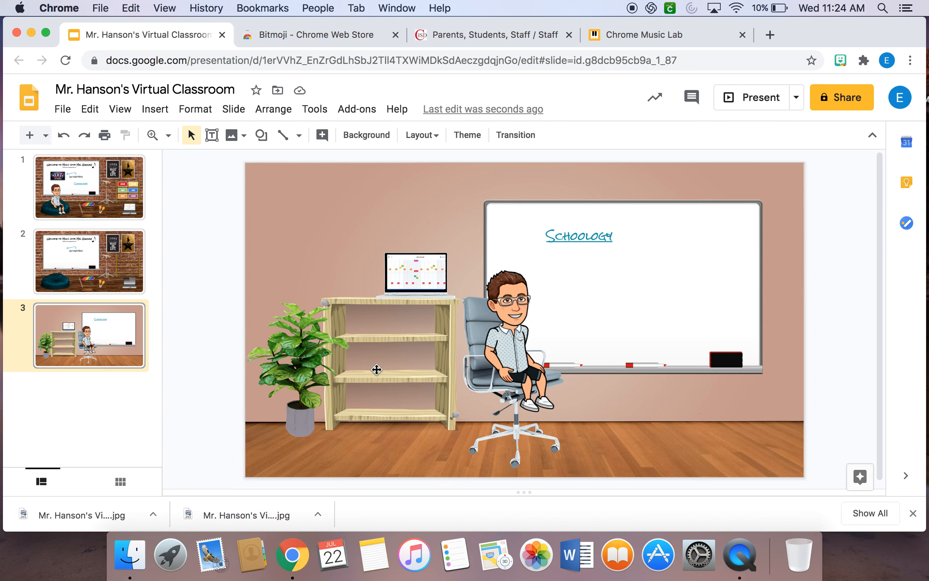
pyautogui.click(155, 109)
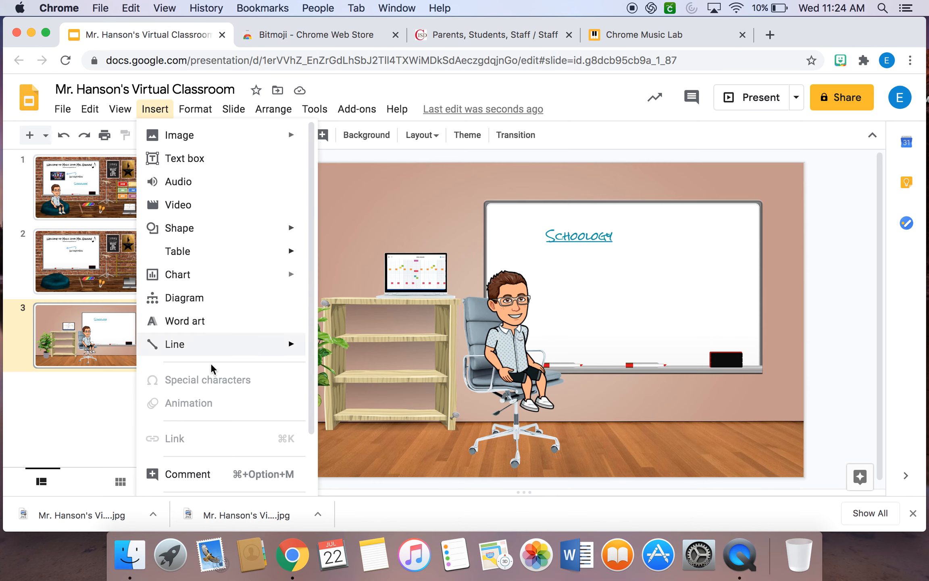
pyautogui.click(347, 244)
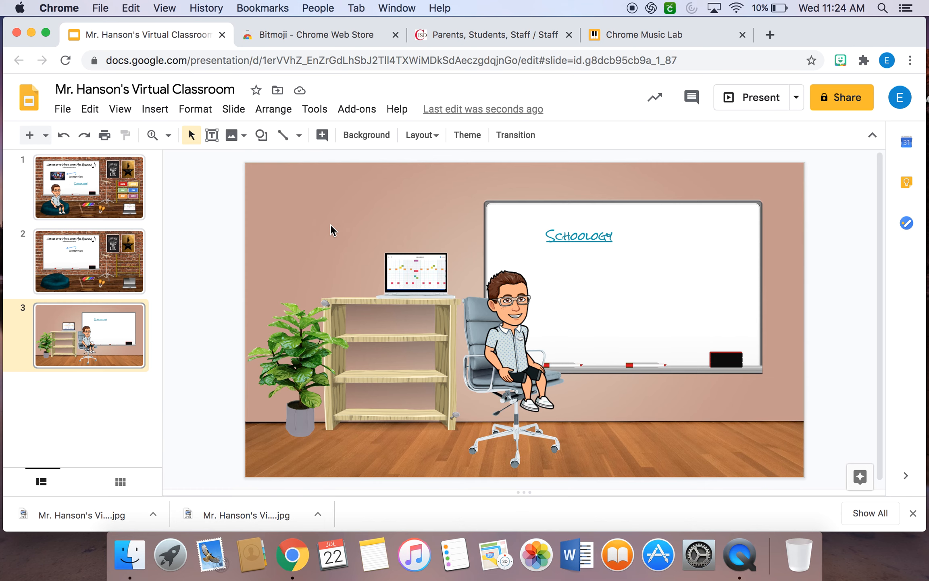